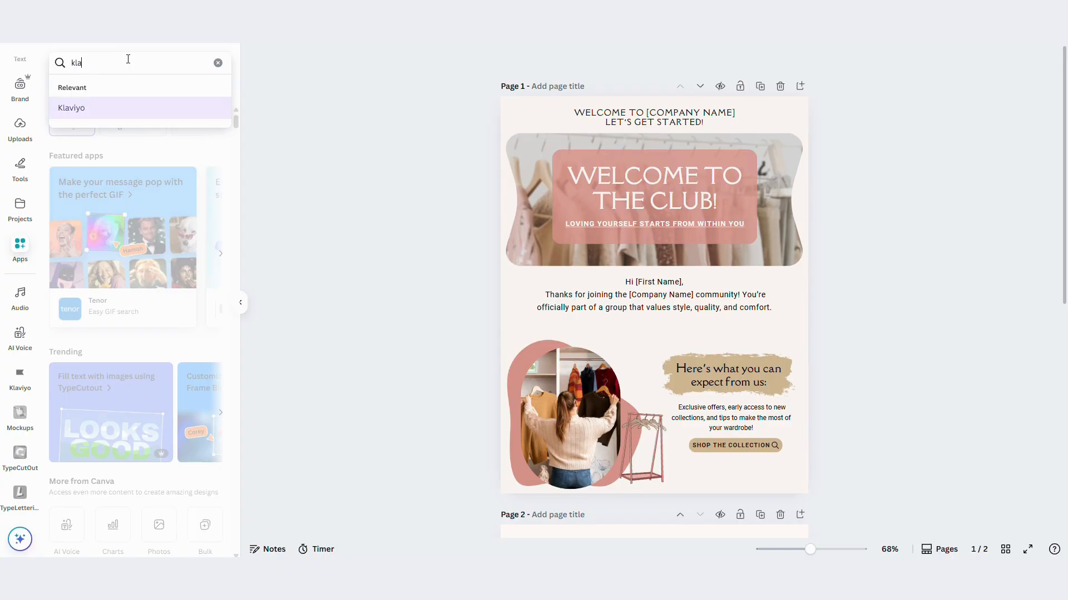
Export both design pages as PNG with the Klaviyo app, and continue to the Klaviyo image library.
key("Return")
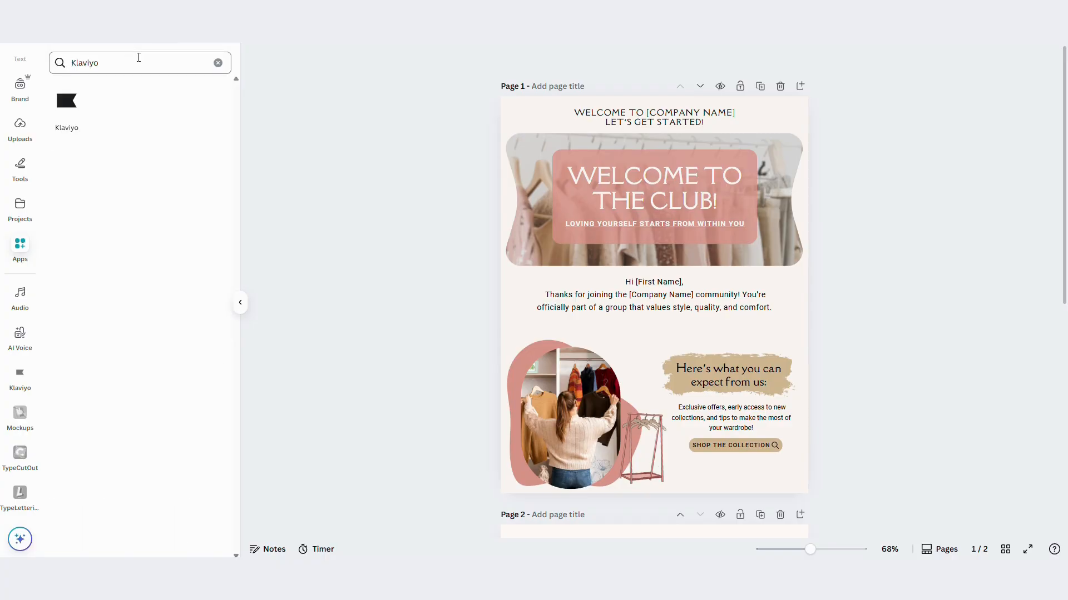
left_click(58, 111)
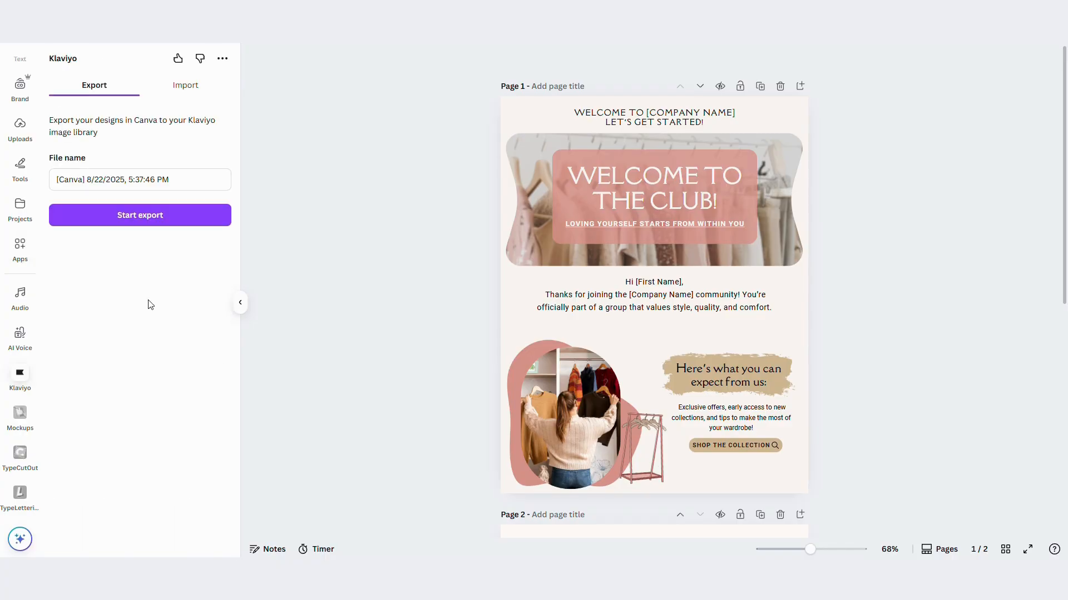
left_click(155, 228)
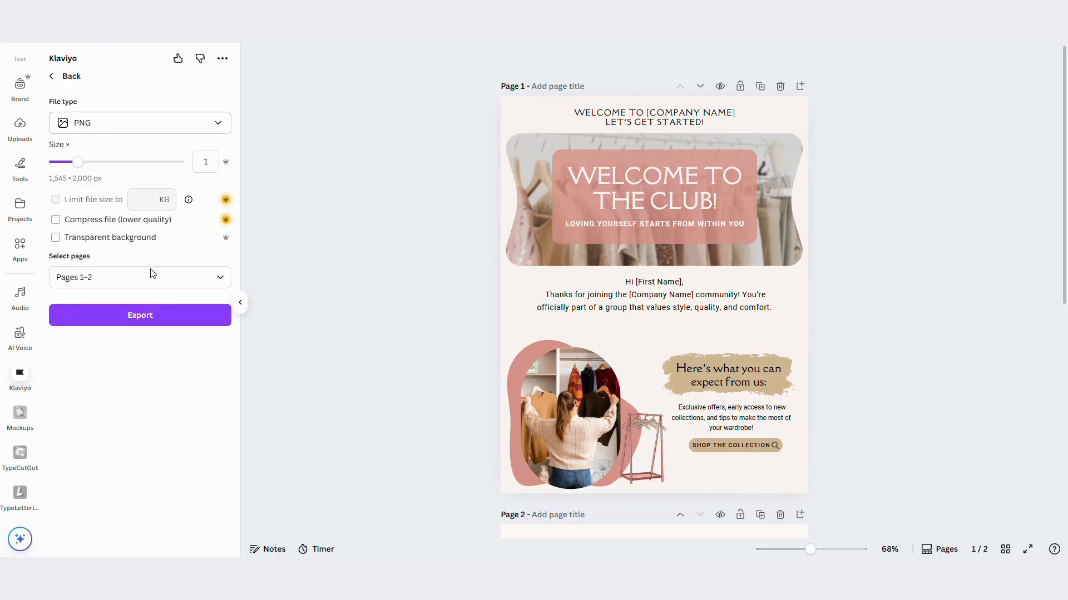
left_click(142, 318)
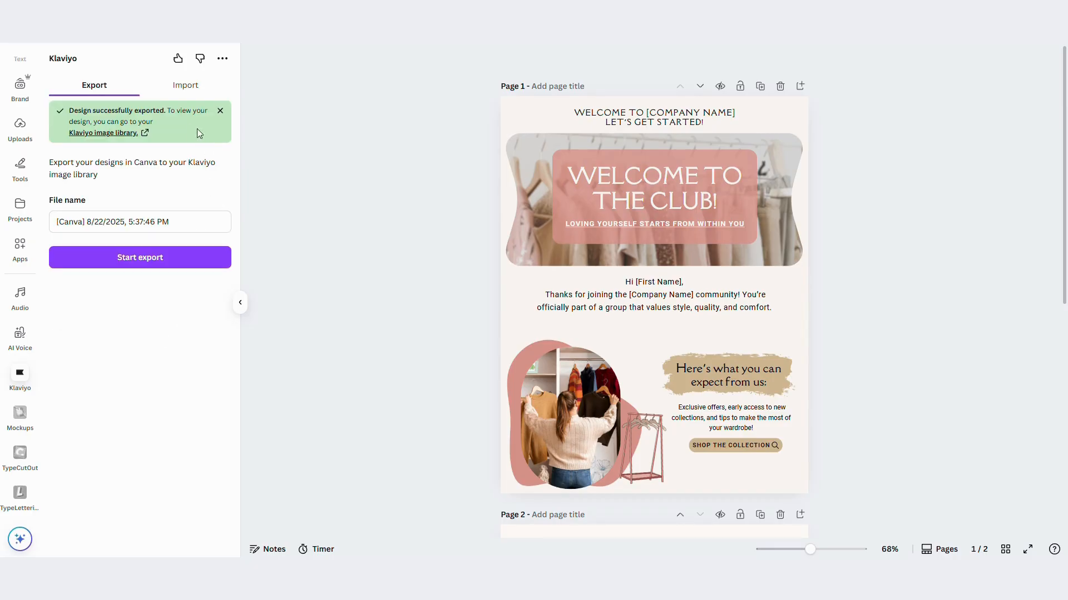
left_click(115, 134)
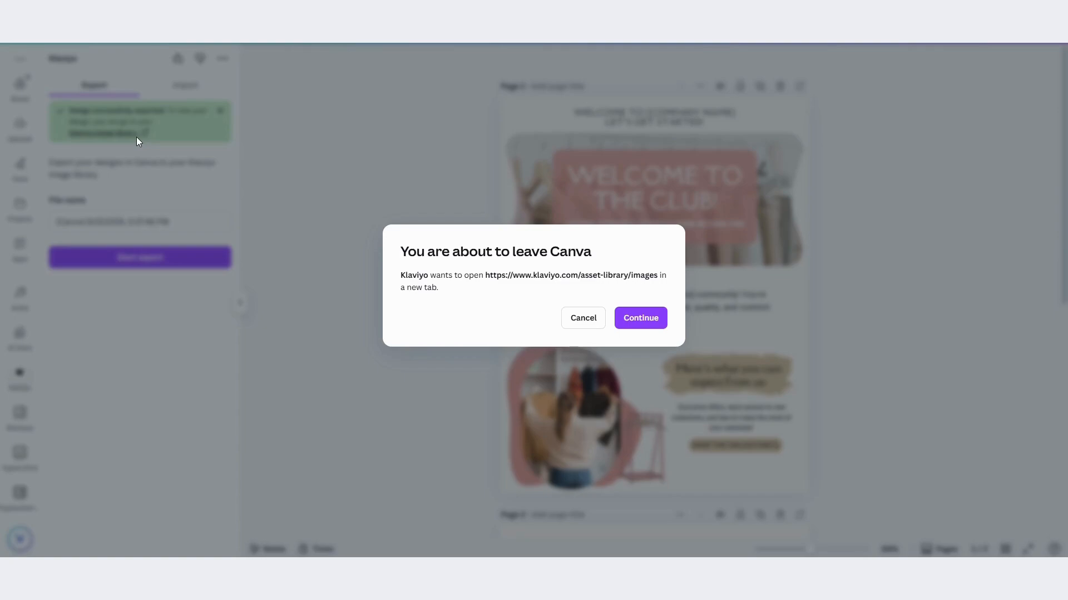
left_click(643, 325)
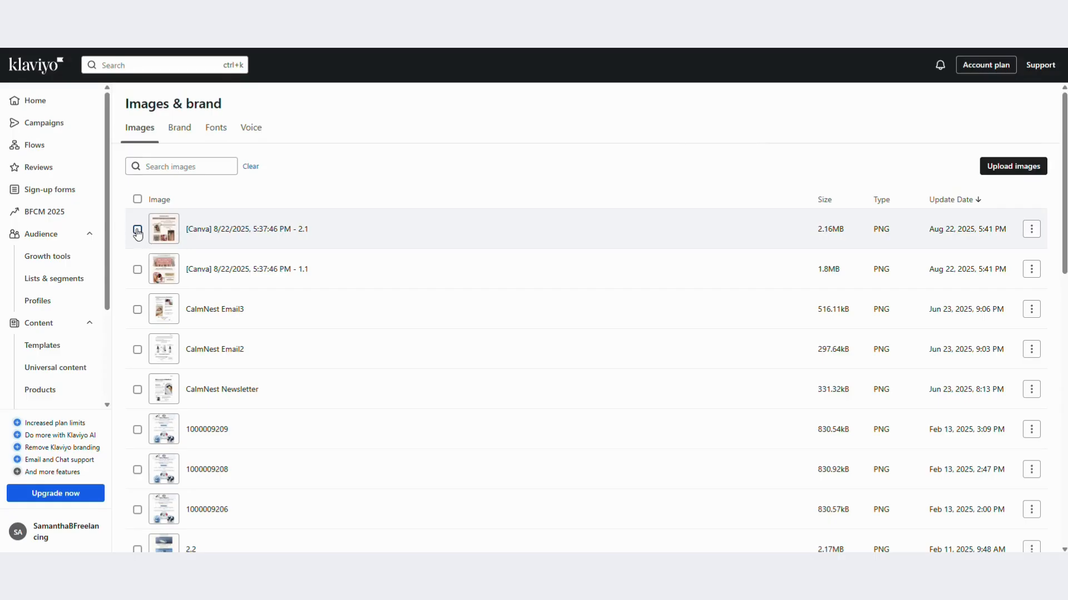
left_click(137, 231)
left_click(140, 232)
left_click(139, 271)
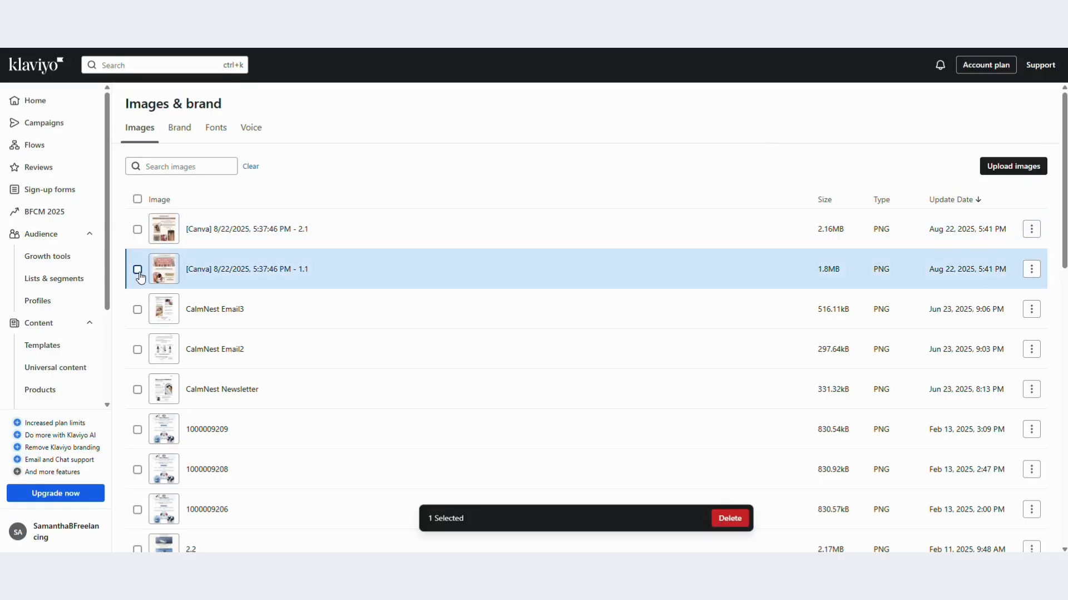
left_click(138, 271)
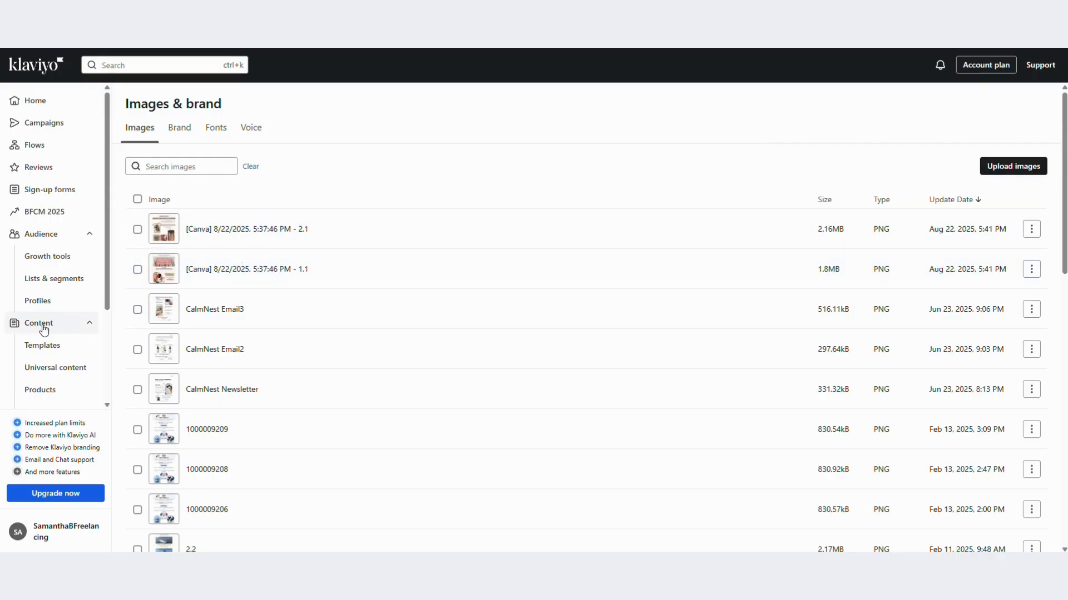
Create a new email template and delete its empty content placeholder and logo header bar.
left_click(40, 354)
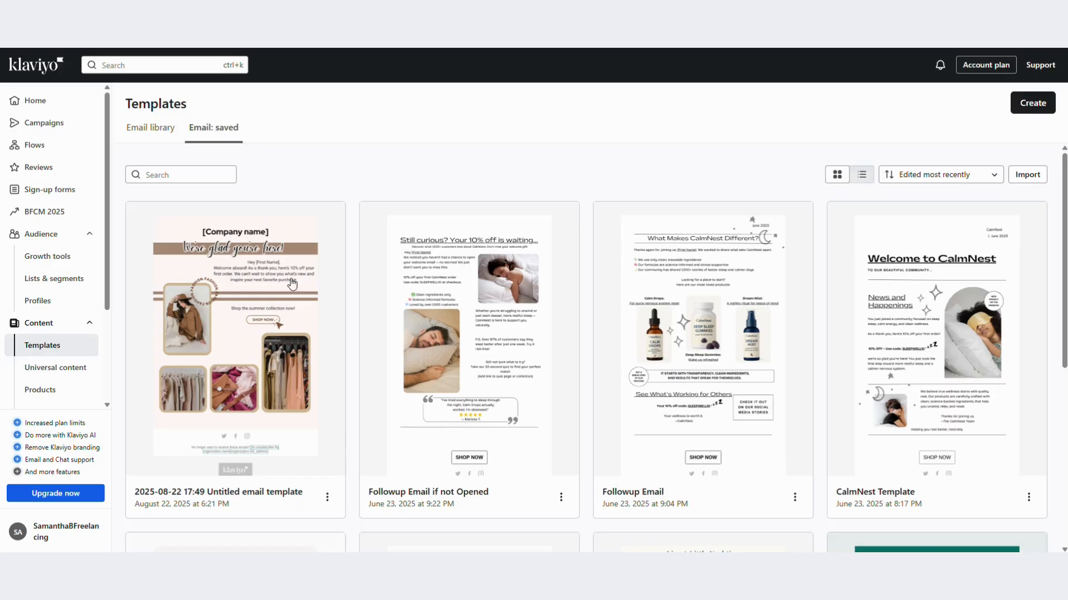
left_click(1036, 104)
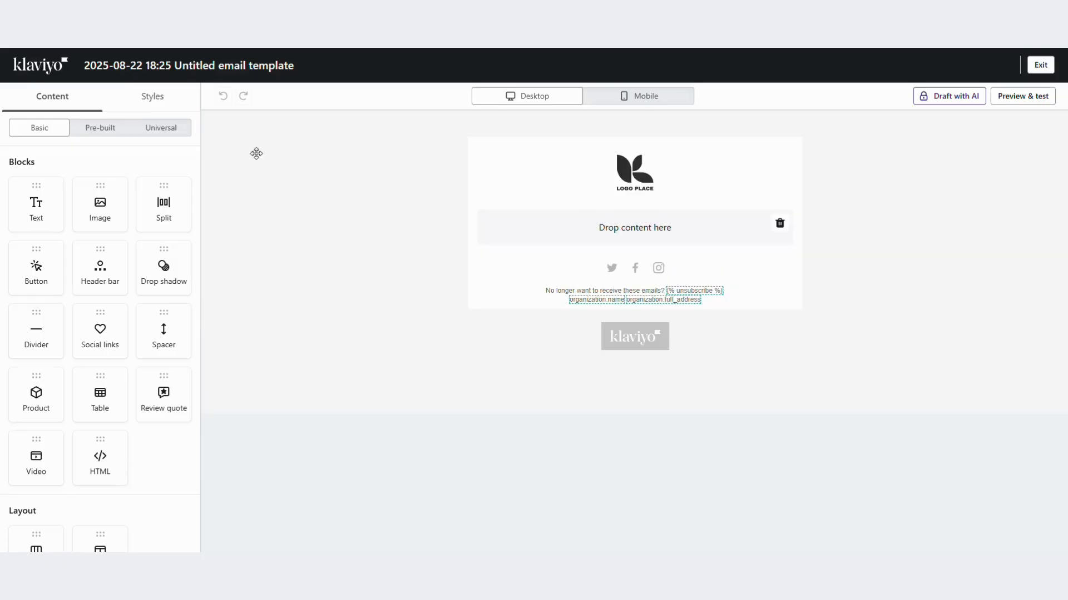
left_click(779, 223)
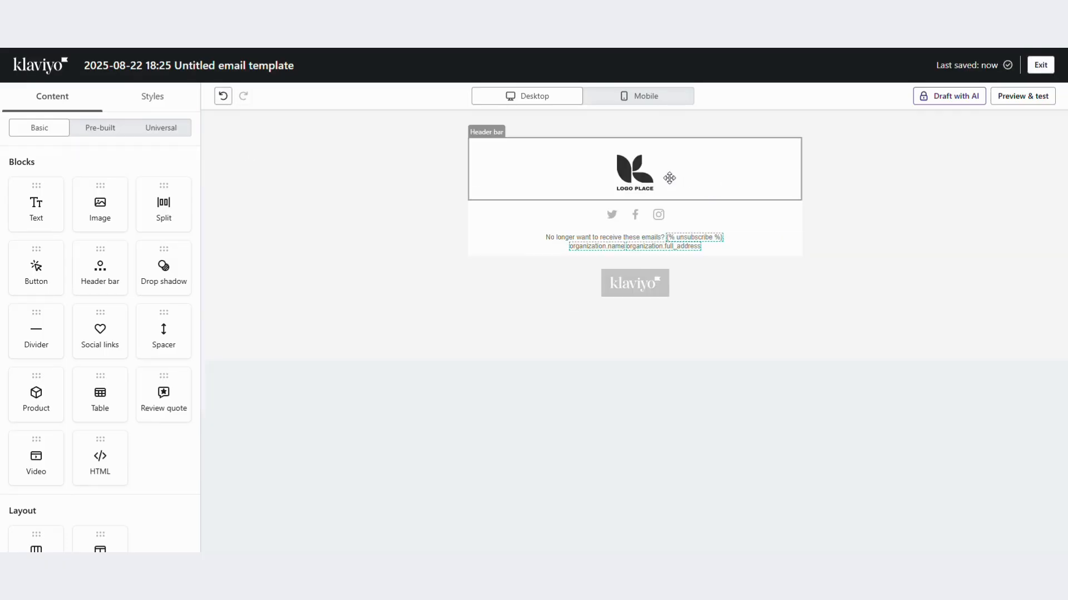
left_click(523, 170)
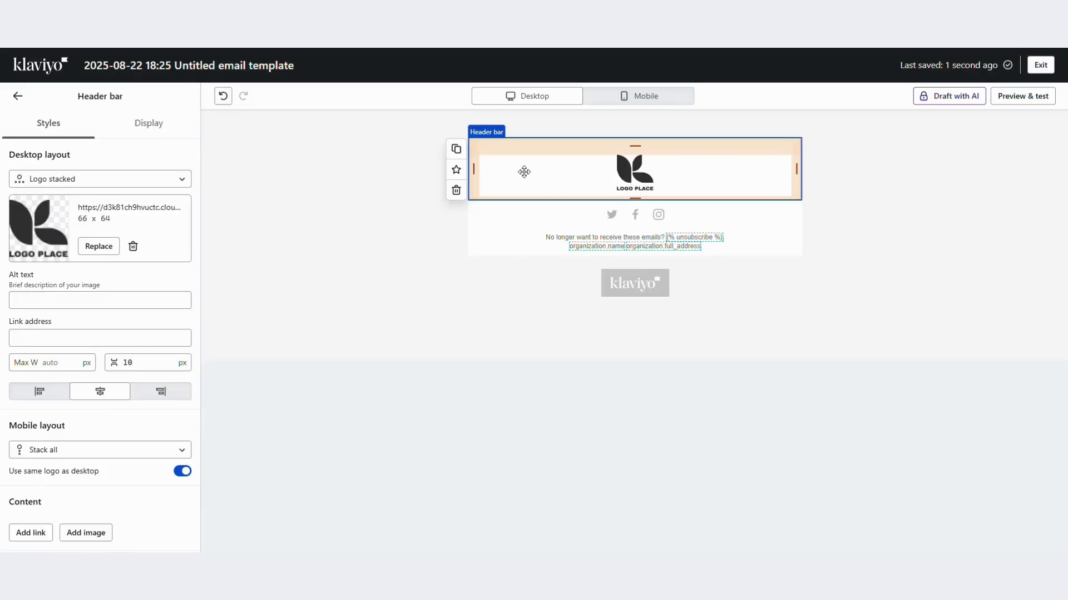
left_click(456, 190)
Add three stacked image blocks to the template above the social links.
left_click_drag(103, 205, 542, 167)
left_click(14, 98)
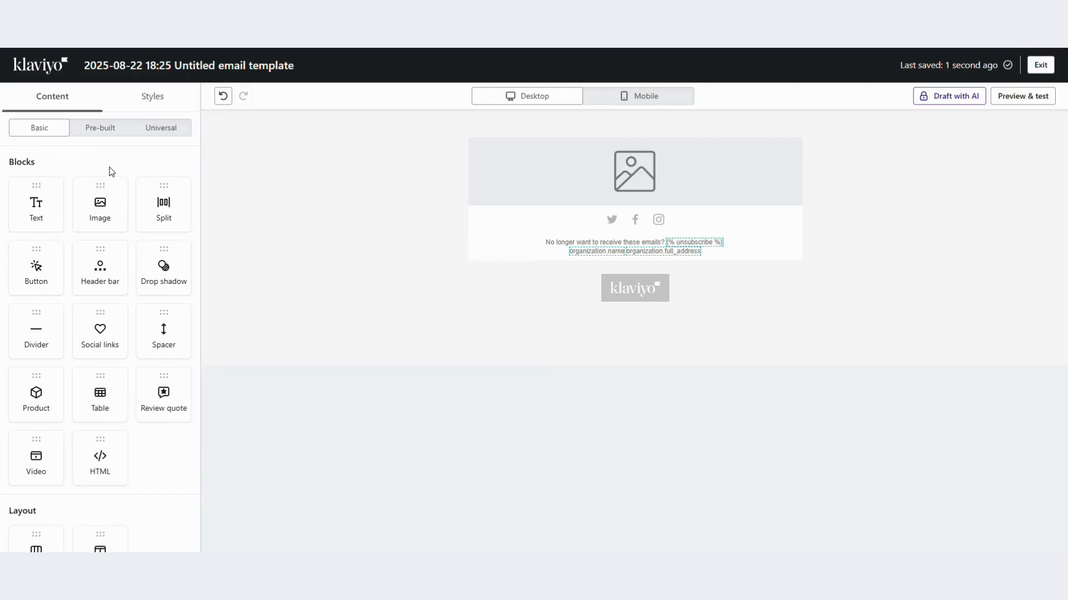
left_click_drag(100, 205, 548, 217)
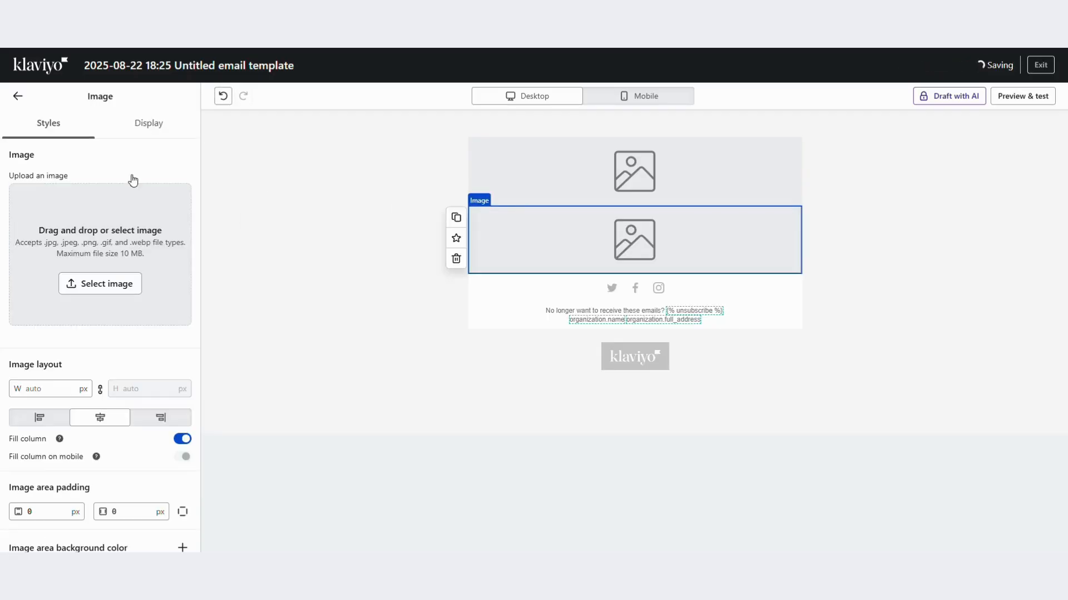
left_click(18, 96)
left_click_drag(124, 238, 515, 275)
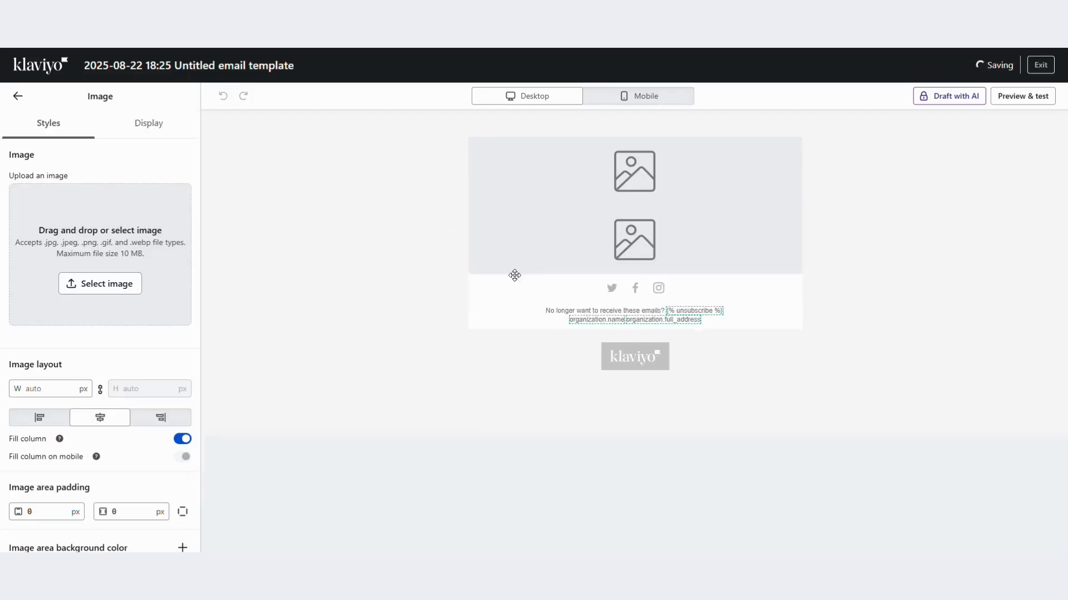
Fill the top image block with the exported Canva image ending in 2.1 from the image library.
left_click(526, 178)
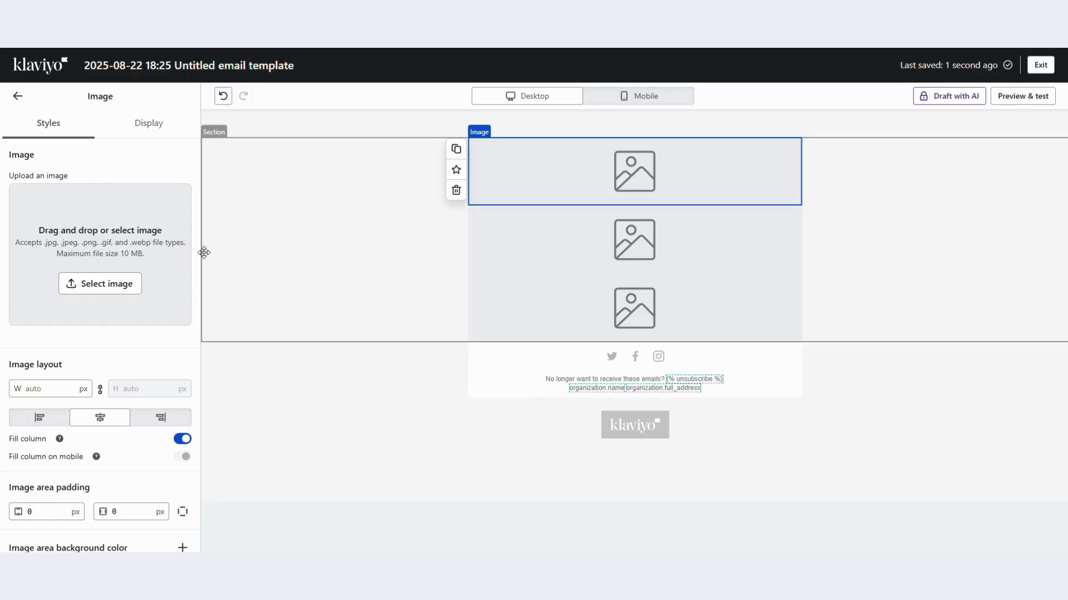
left_click(88, 293)
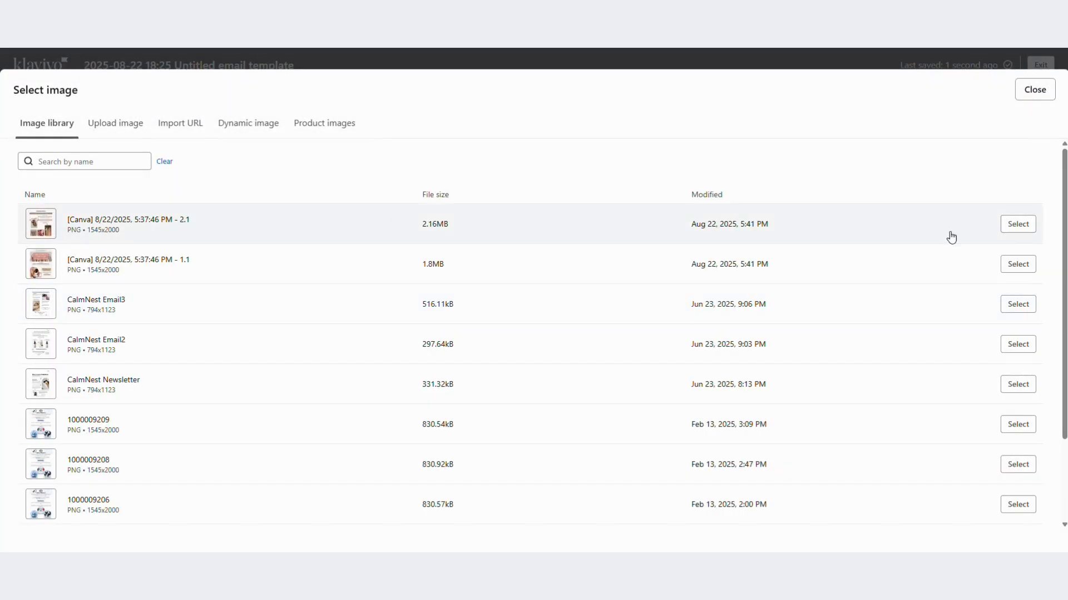
left_click(1017, 224)
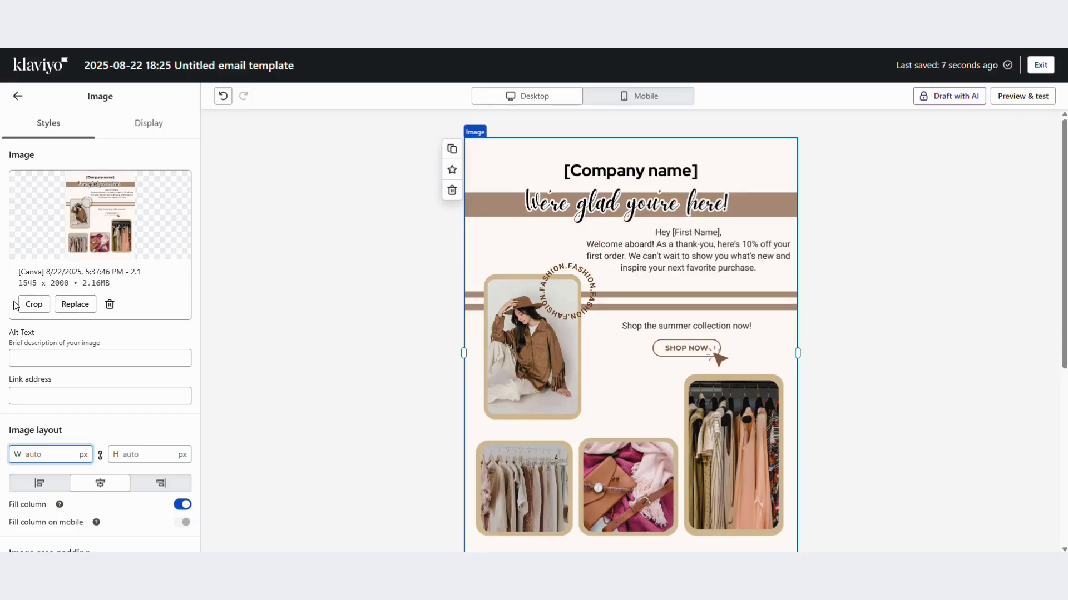
Crop the first block's image to its upper part, about 927 px high, ending just below "Shop the summer collection now!", and save.
left_click(32, 304)
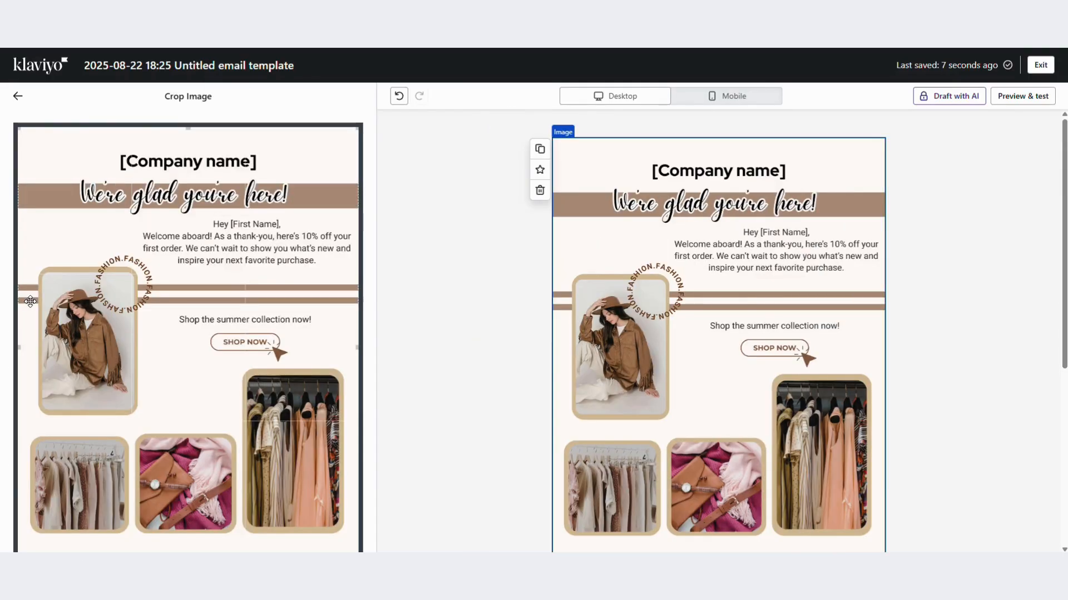
scroll(165, 380, "down", 2)
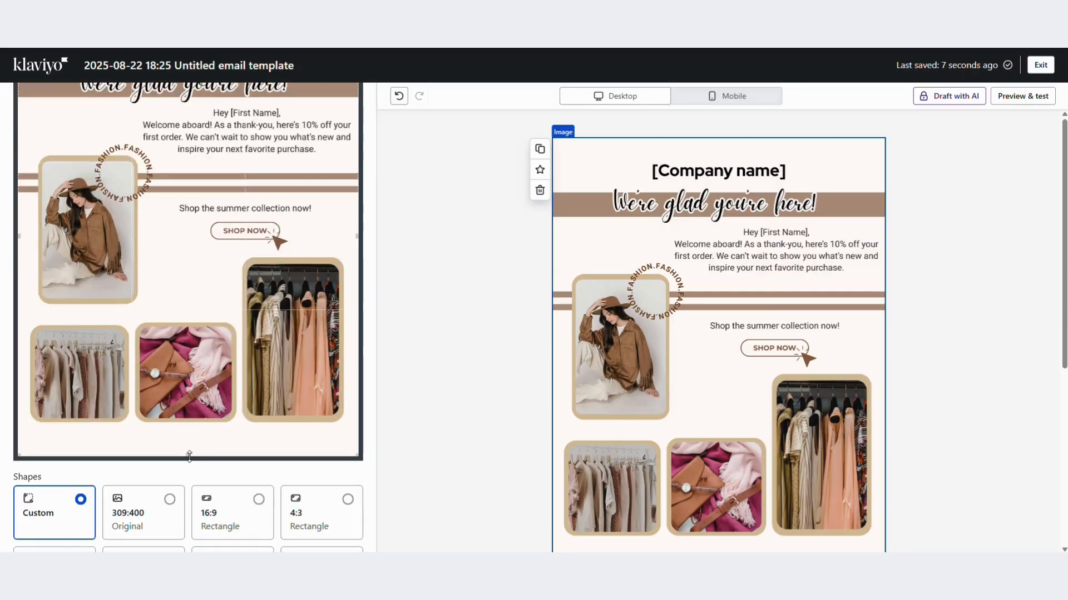
left_click_drag(189, 456, 209, 220)
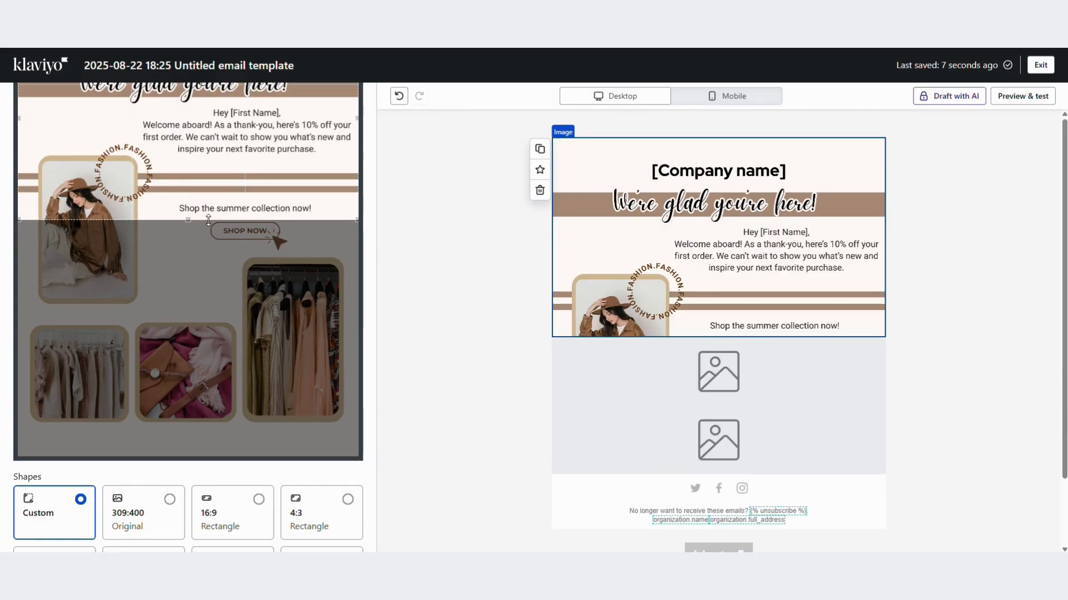
scroll(292, 391, "down", 3)
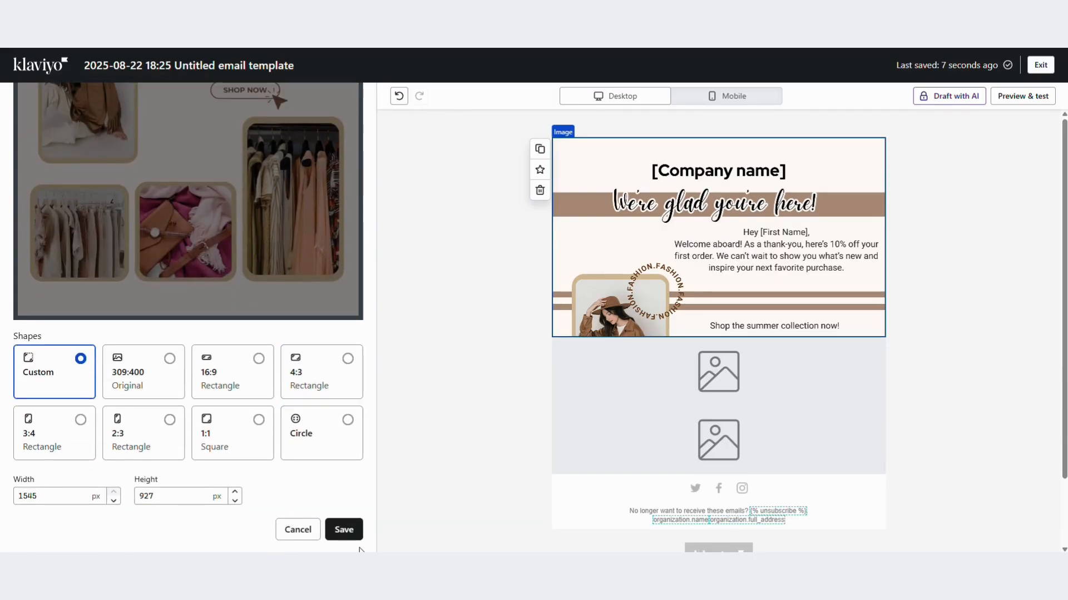
left_click(345, 531)
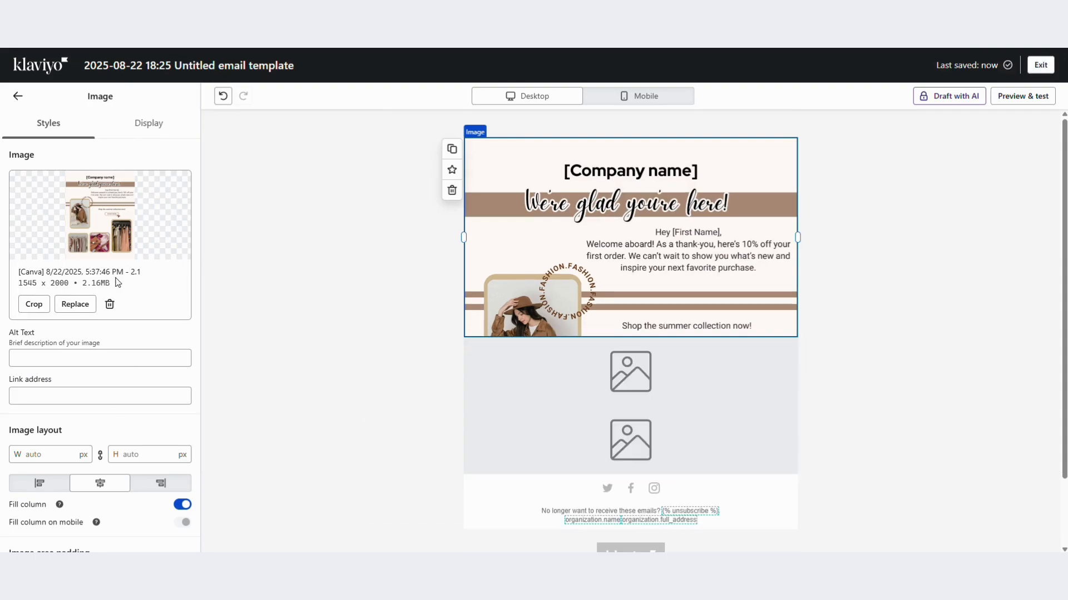
Fill the middle image block with the full, uncropped Canva image ending in 2.1.
left_click(570, 361)
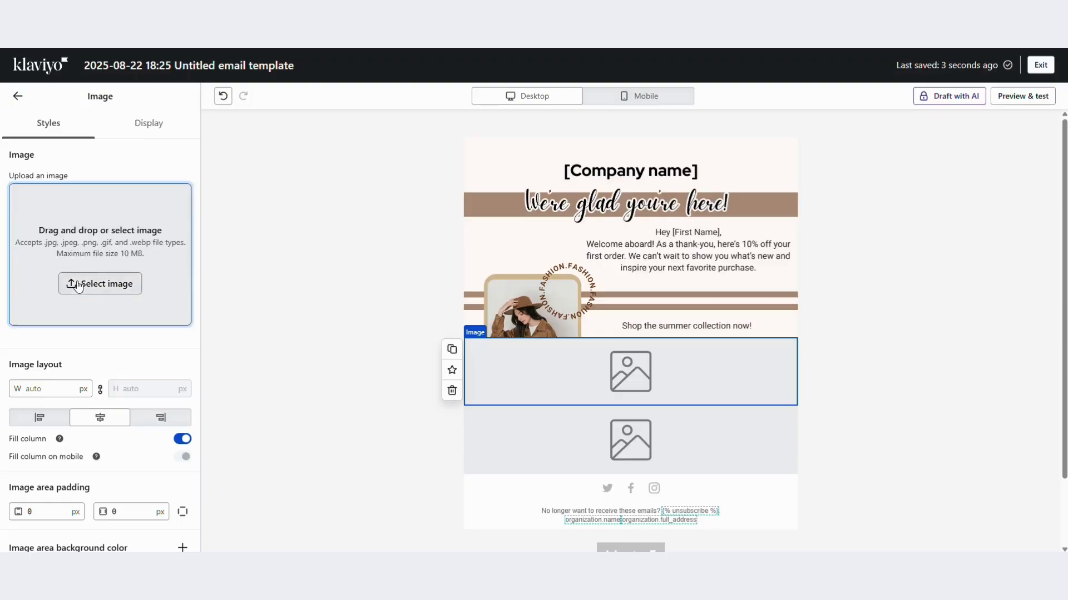
left_click(78, 284)
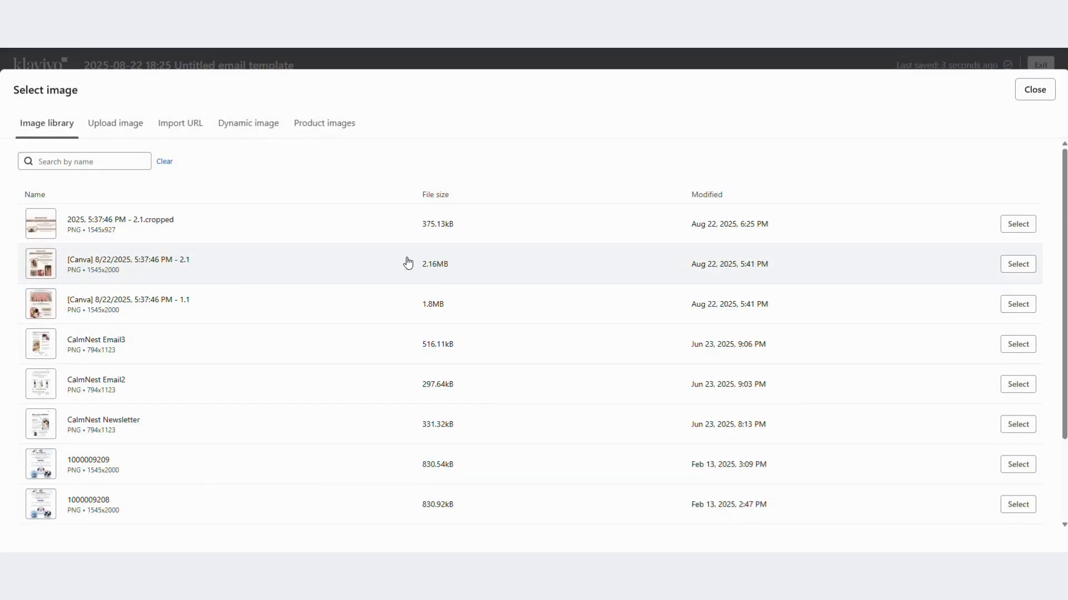
left_click(1019, 264)
Crop the middle block's image to the full-width strip around the SHOP NOW button, about 142 px high, and save.
left_click(34, 305)
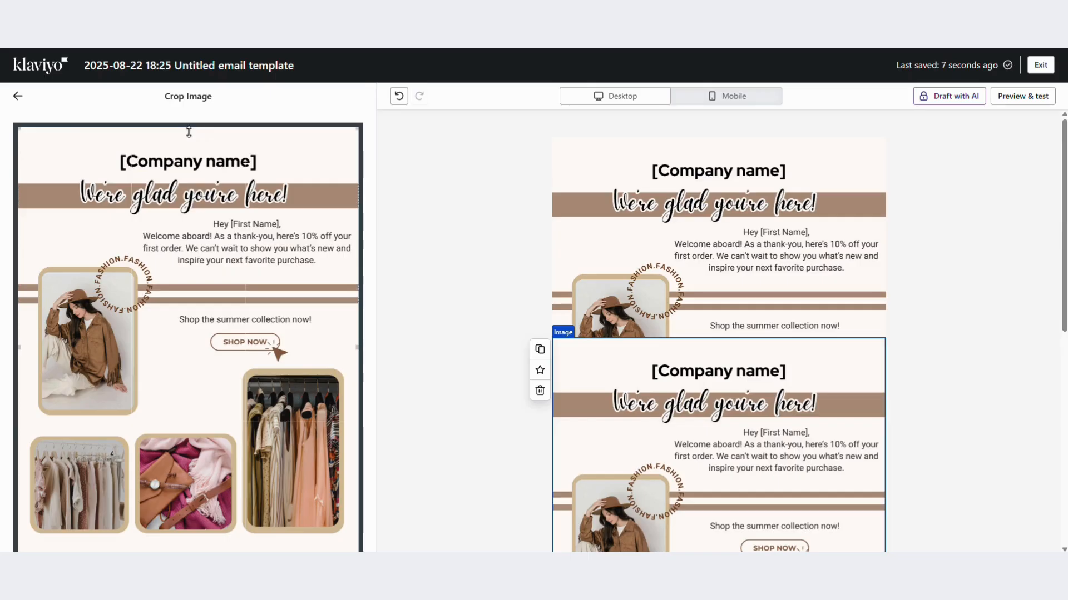
left_click_drag(189, 131, 188, 330)
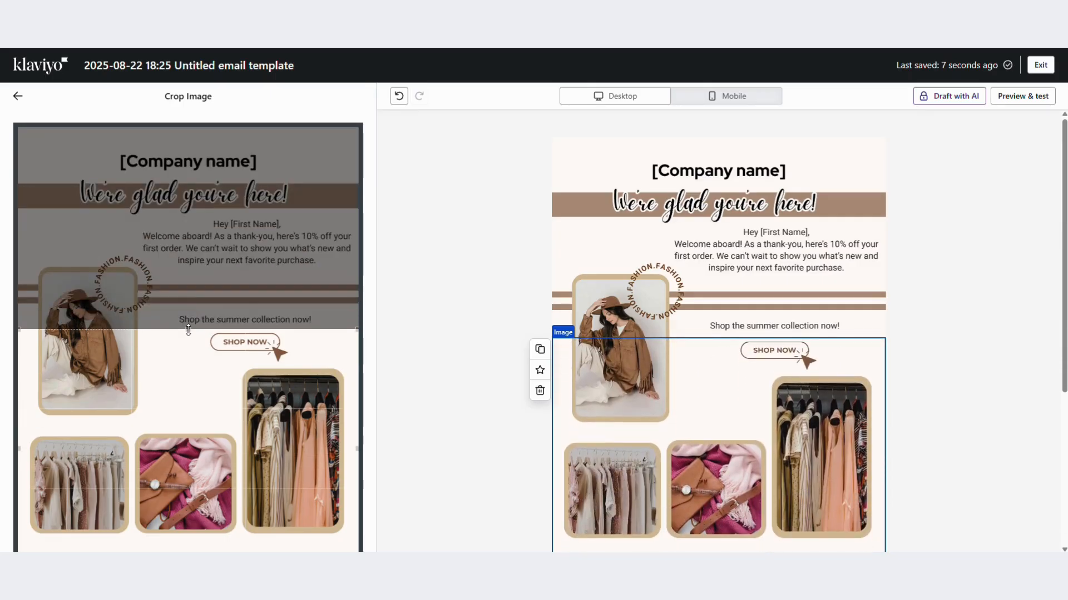
scroll(192, 372, "down", 3)
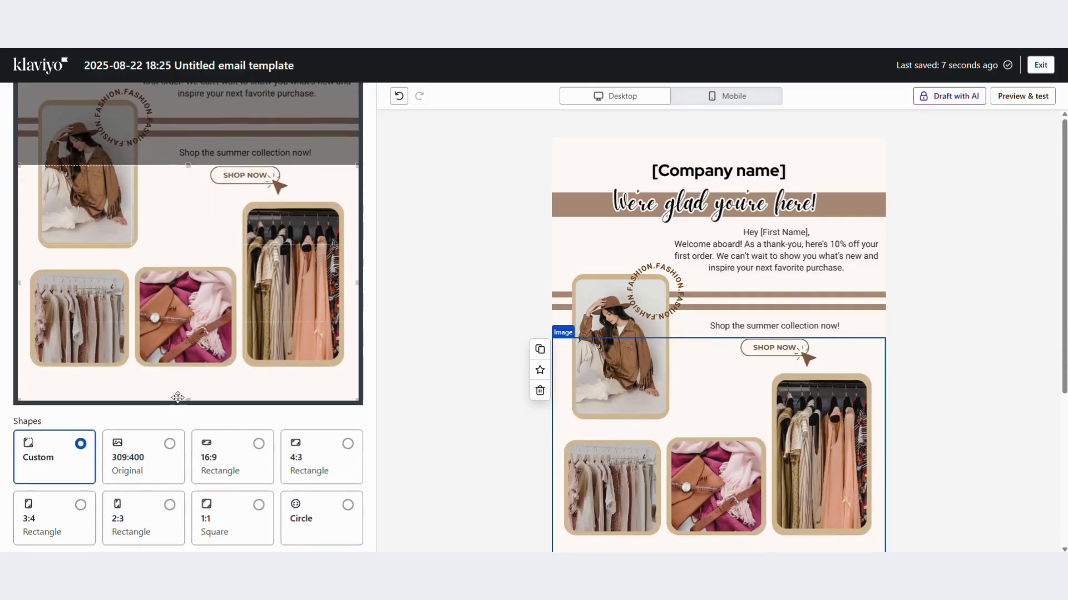
left_click_drag(189, 391, 222, 193)
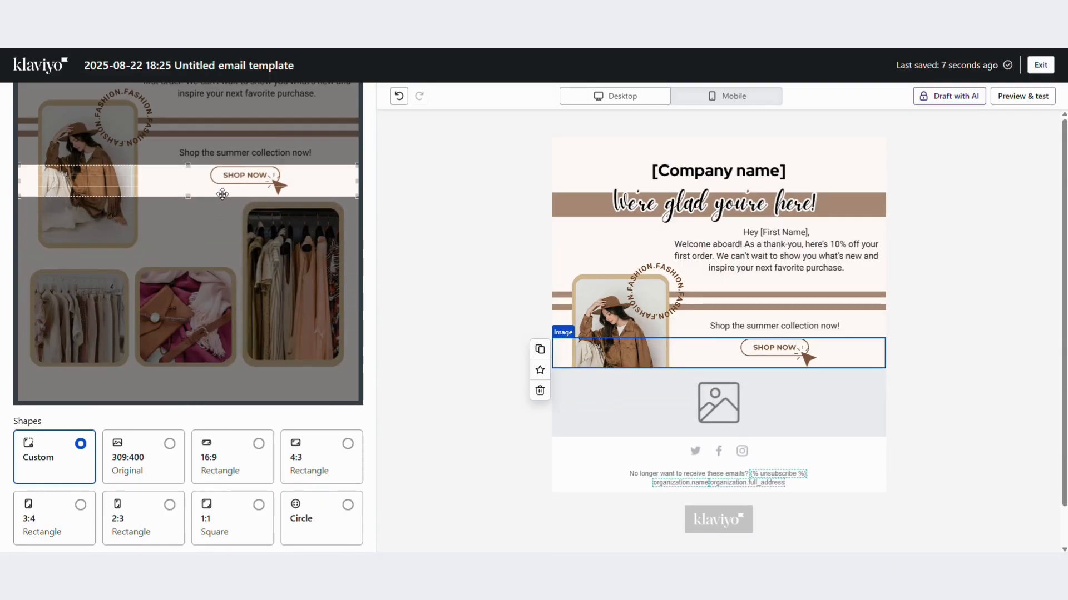
scroll(267, 390, "down", 2)
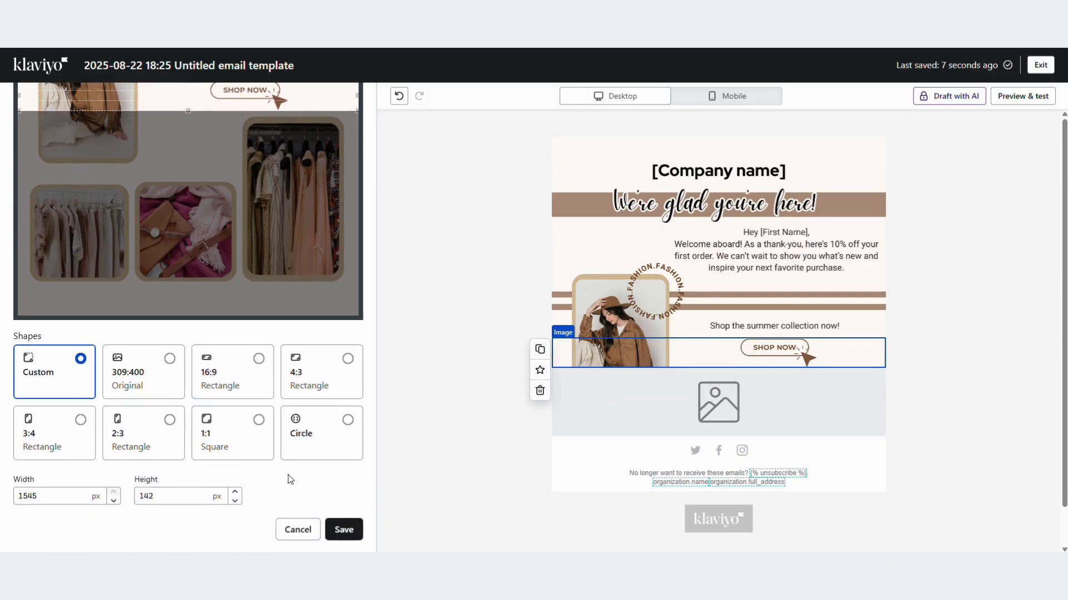
left_click(342, 531)
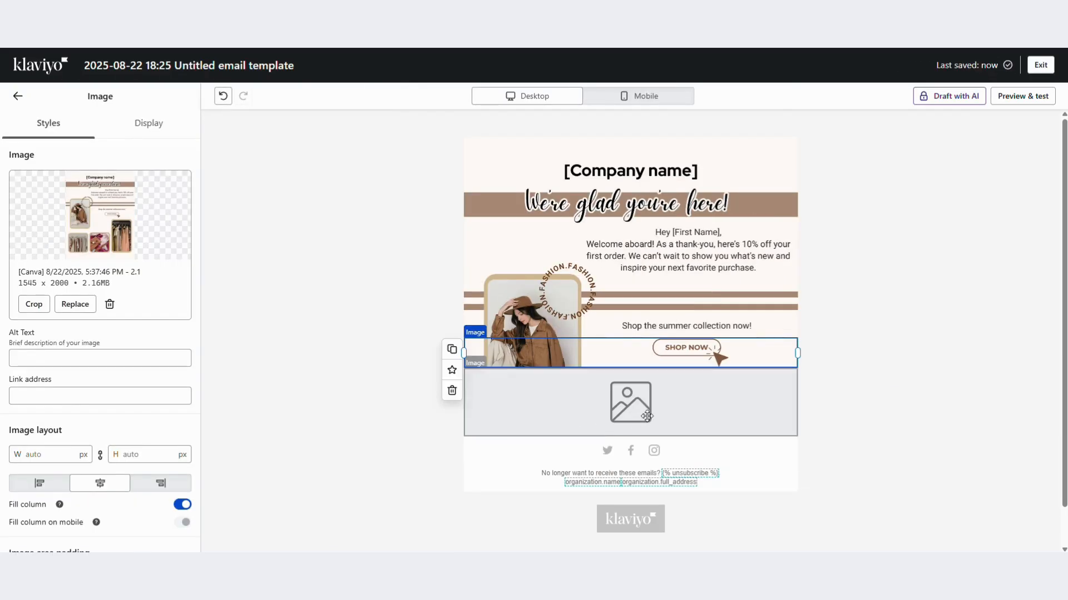
Fill the last image block with the same full-size Canva image ending in 2.1.
left_click(652, 410)
left_click(99, 284)
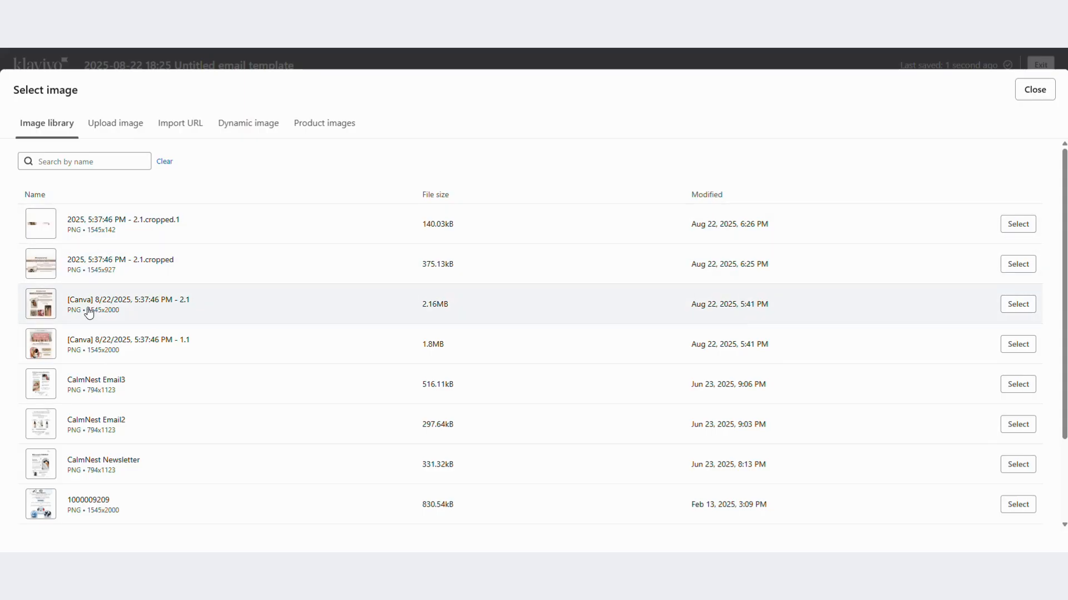
left_click(1021, 305)
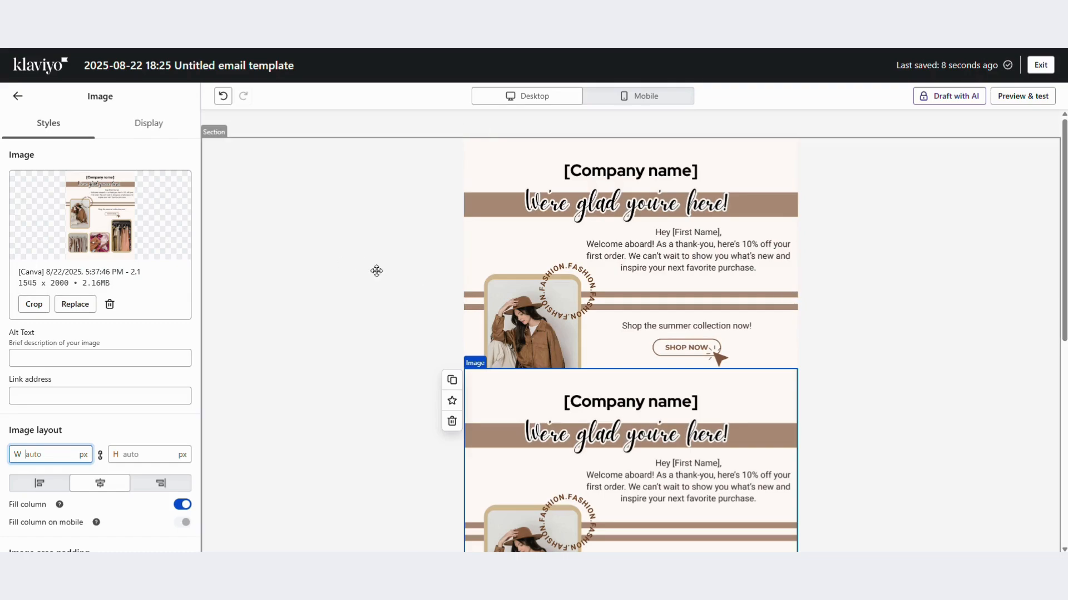
Crop the last block's image to its lower part, about 930 px high, starting just below the SHOP NOW button, and save.
left_click(34, 304)
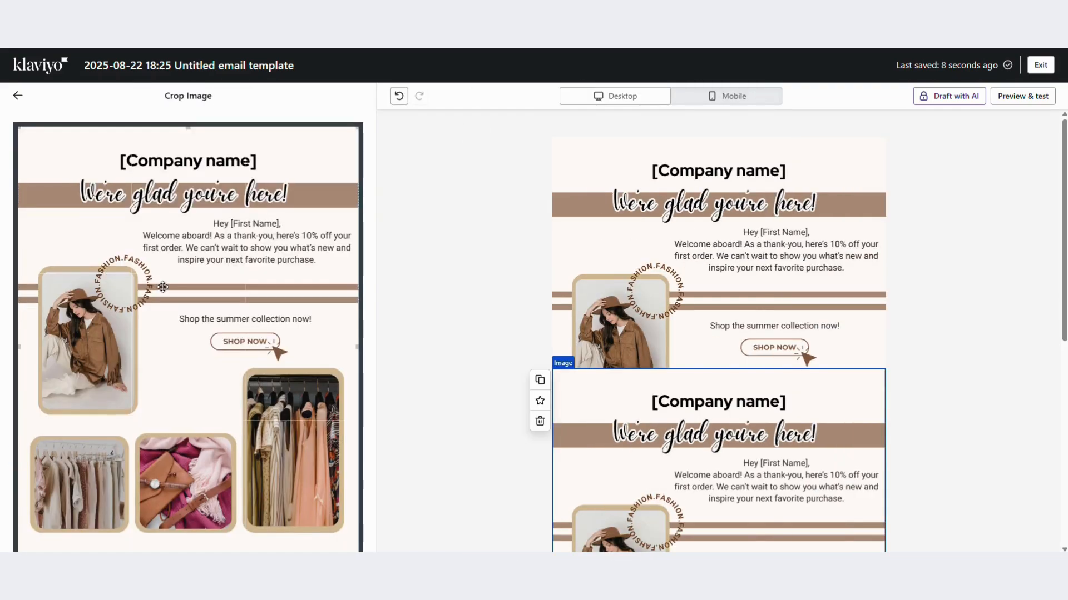
scroll(203, 122, "down", 2)
scroll(203, 122, "up", 2)
left_click_drag(190, 129, 159, 364)
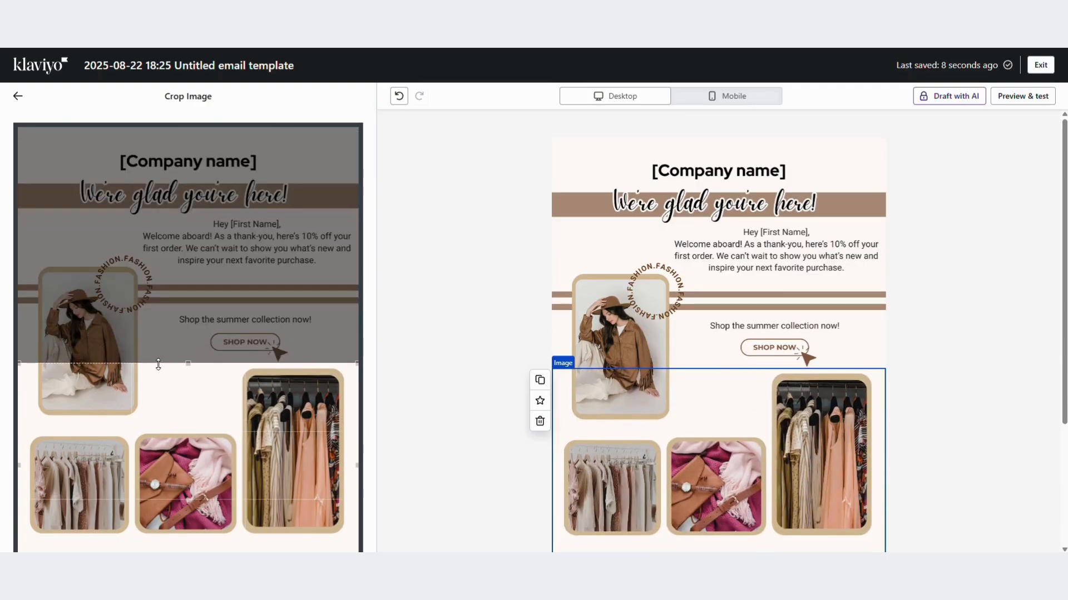
scroll(289, 502, "down", 5)
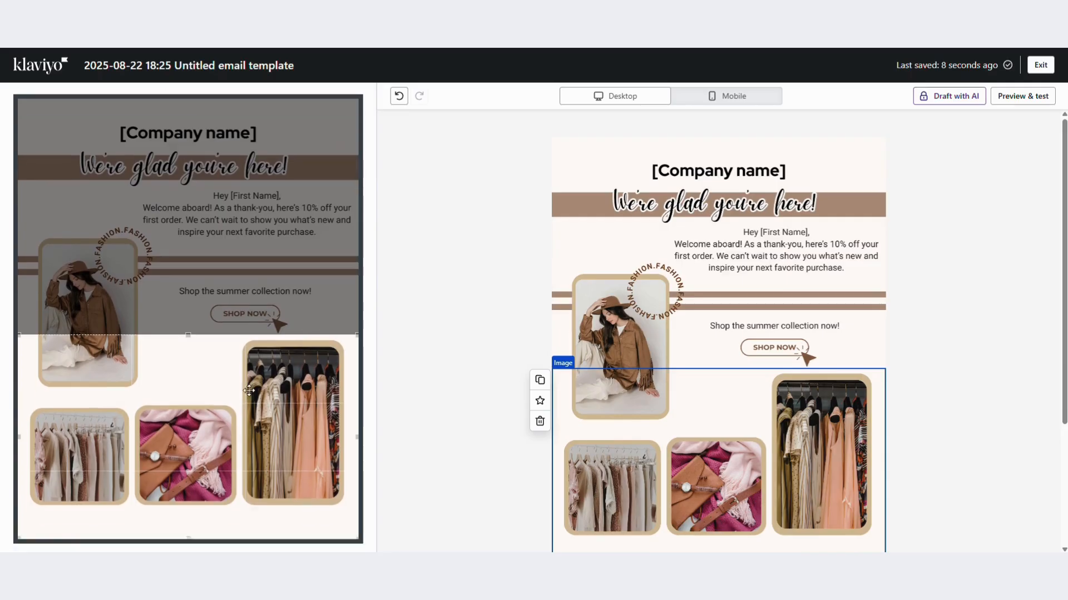
left_click(343, 531)
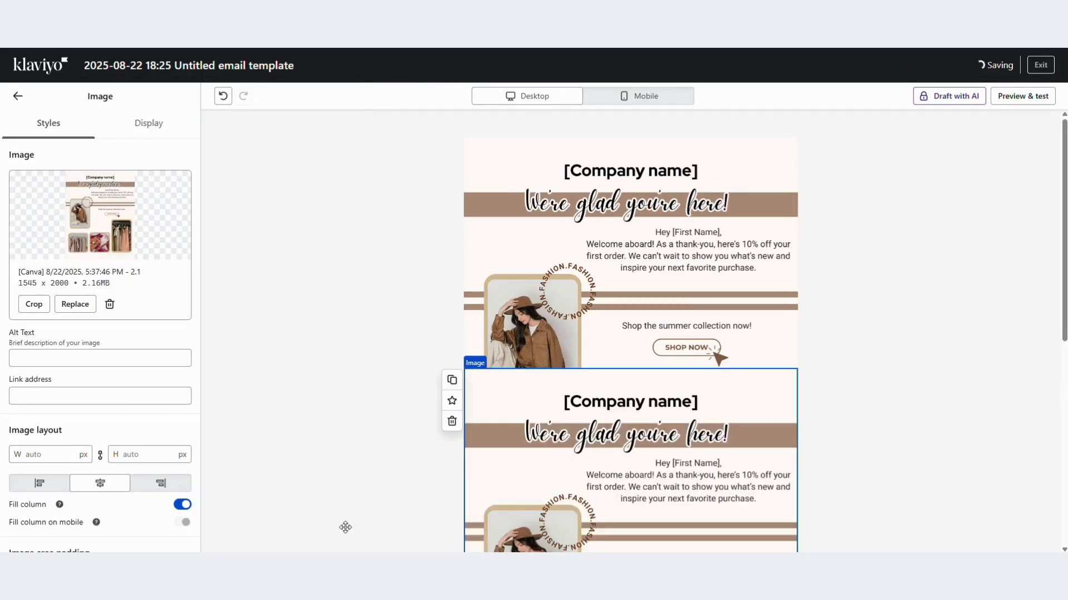
left_click(353, 422)
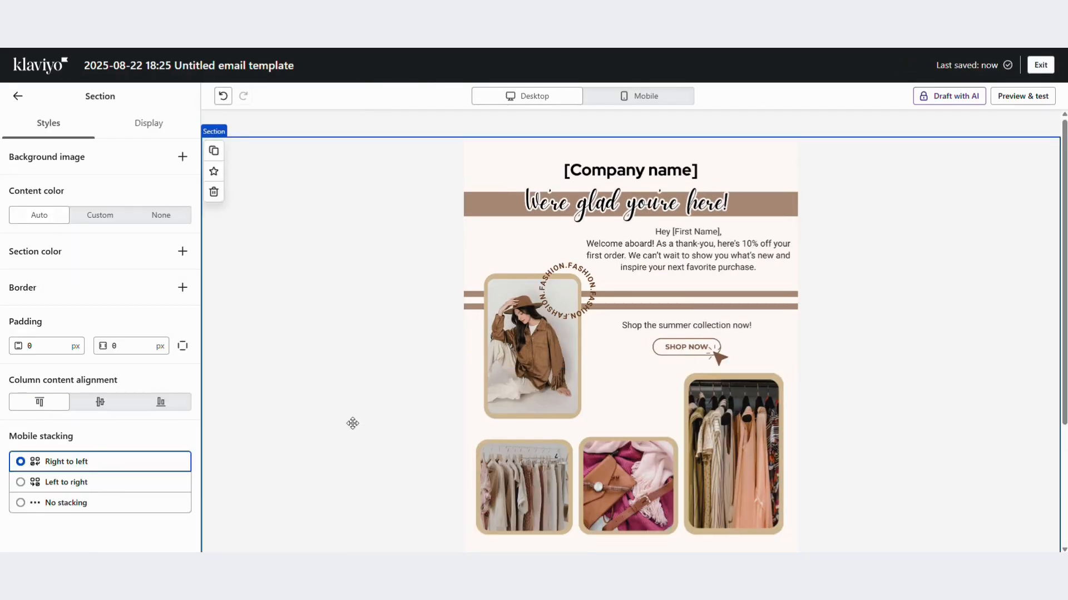
scroll(331, 392, "down", 1)
scroll(327, 393, "up", 1)
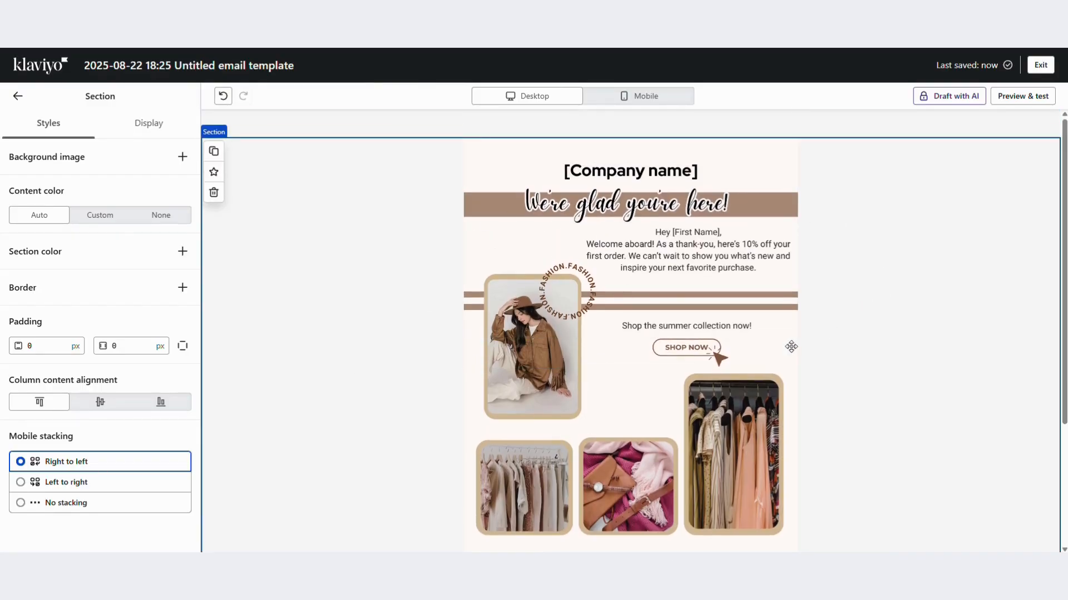
left_click(758, 358)
left_click(60, 395)
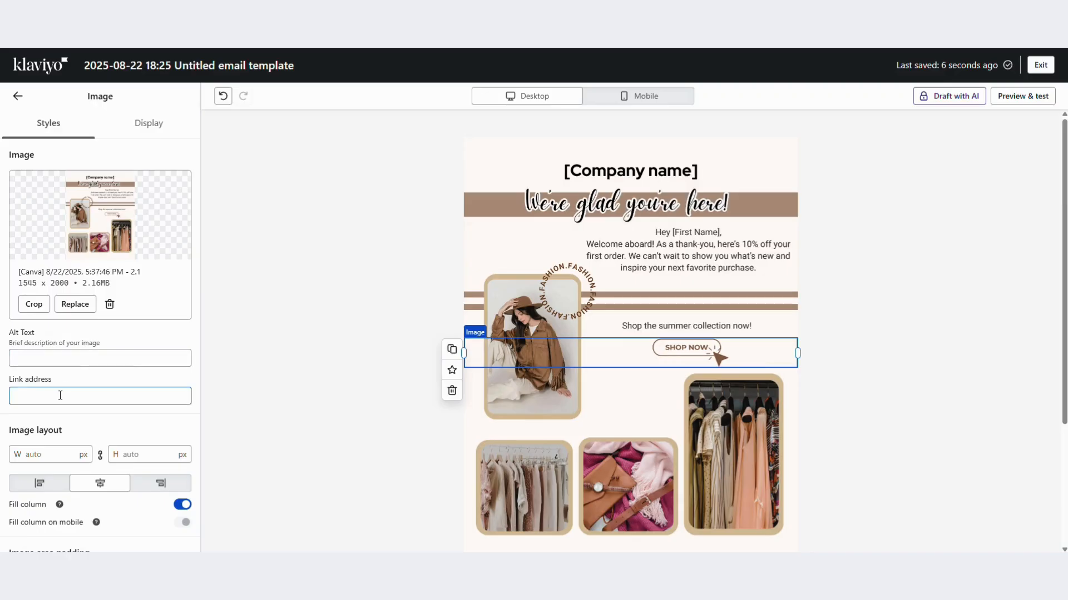
left_click(60, 395)
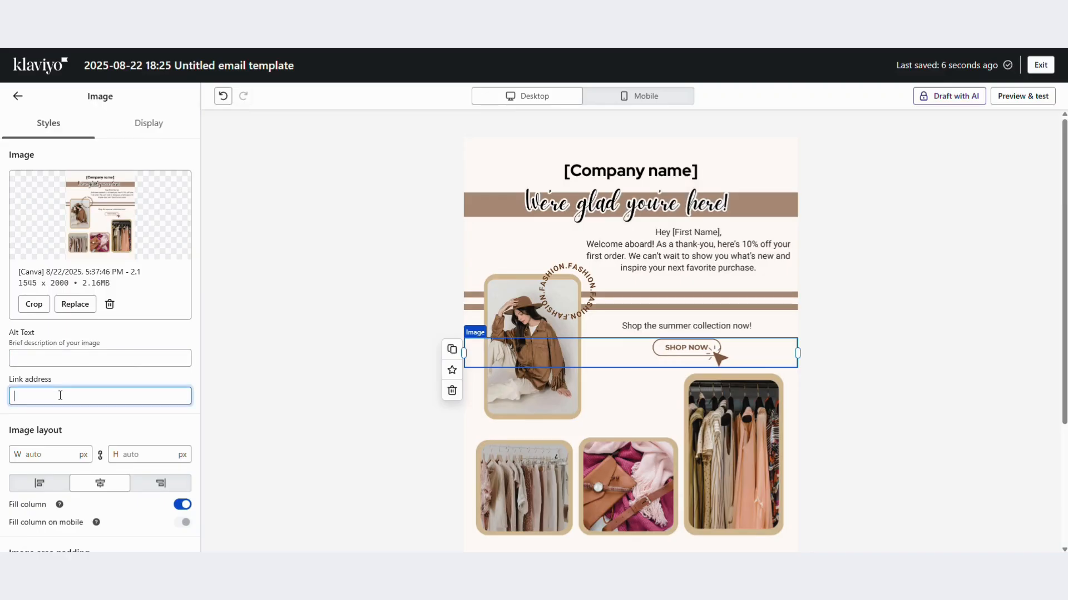
type("https://www.shopify.com/")
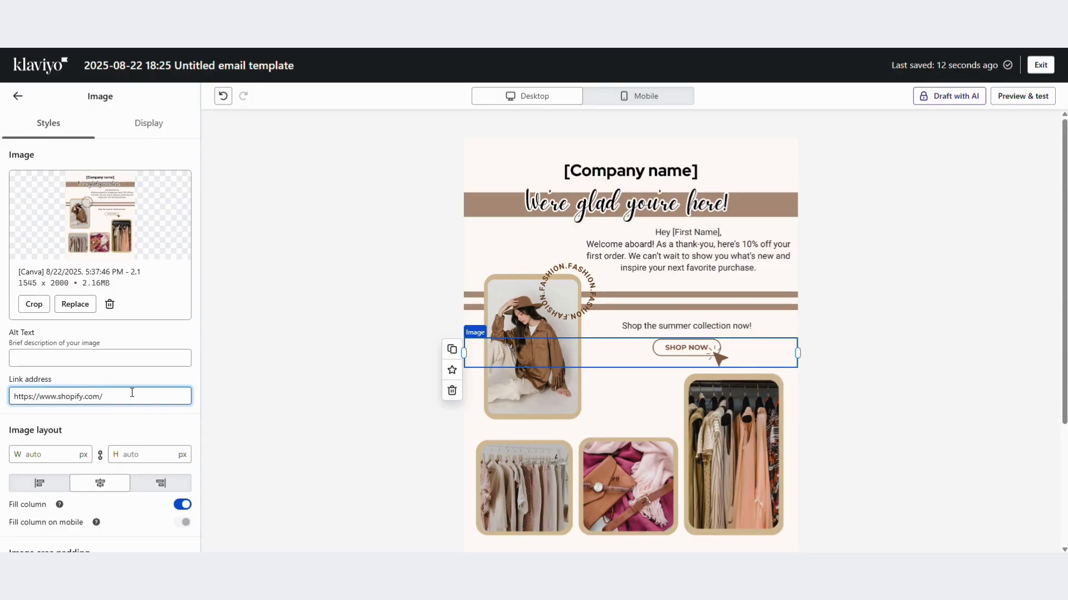
left_click(127, 425)
scroll(134, 433, "down", 4)
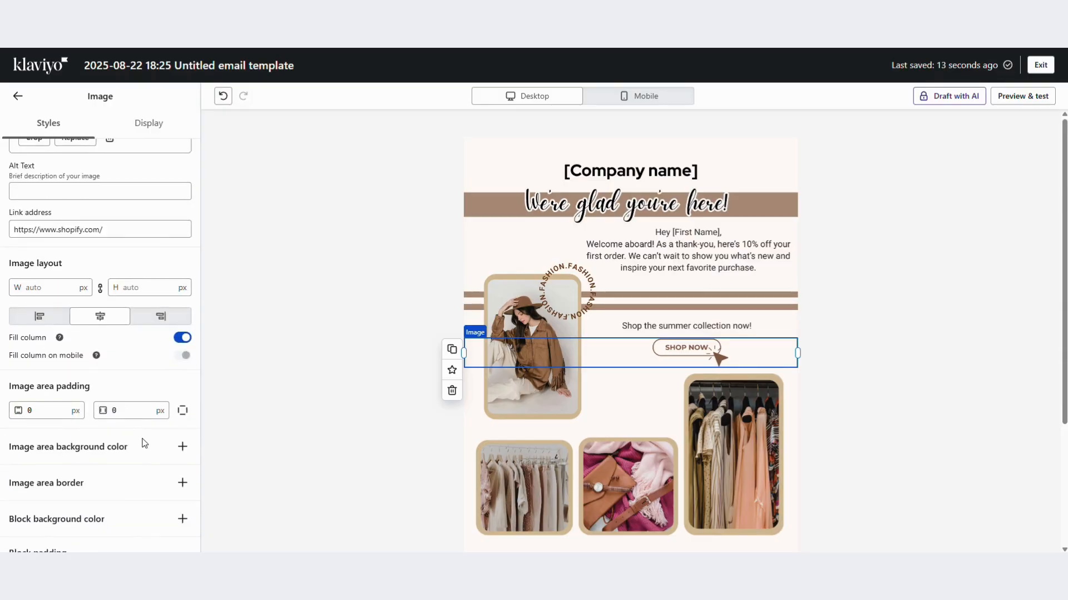
scroll(141, 443, "up", 4)
left_click(240, 325)
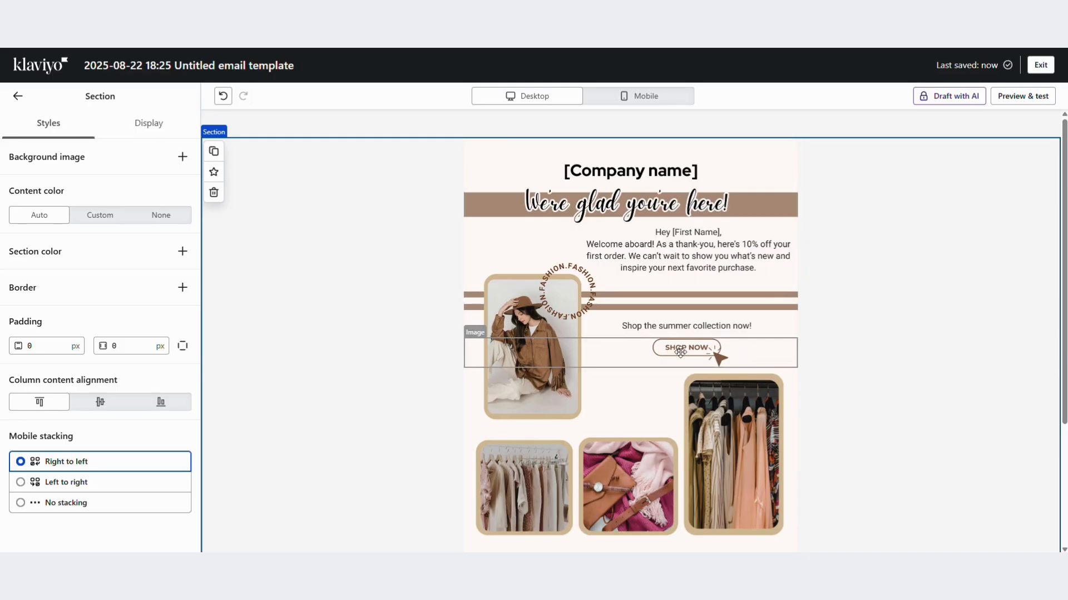
Review the assembled email in preview mode, test the SHOP NOW button, and return to the editor.
scroll(861, 332, "down", 3)
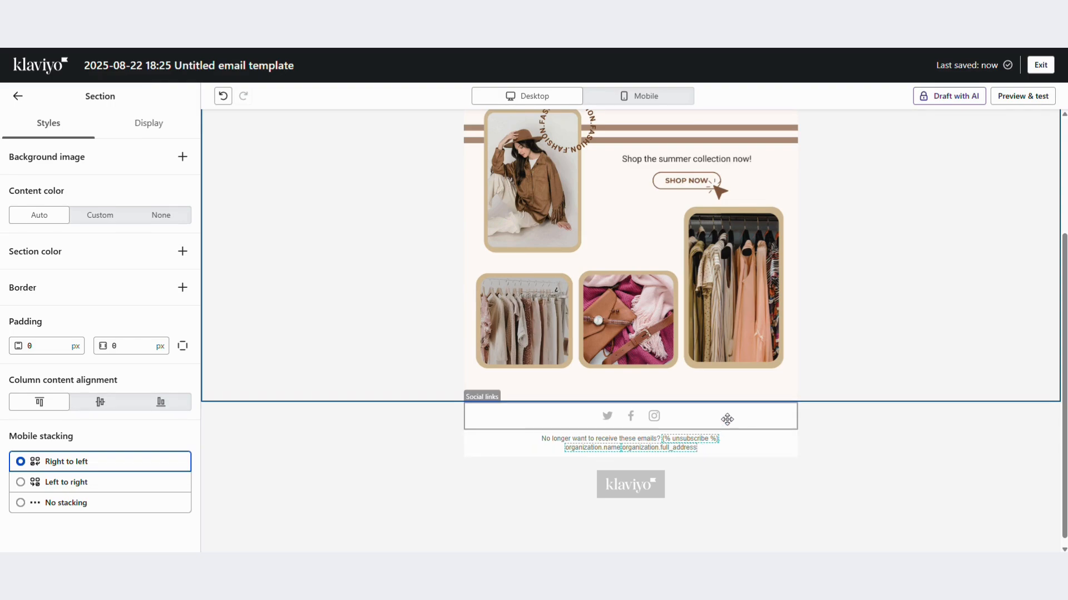
scroll(778, 415, "up", 3)
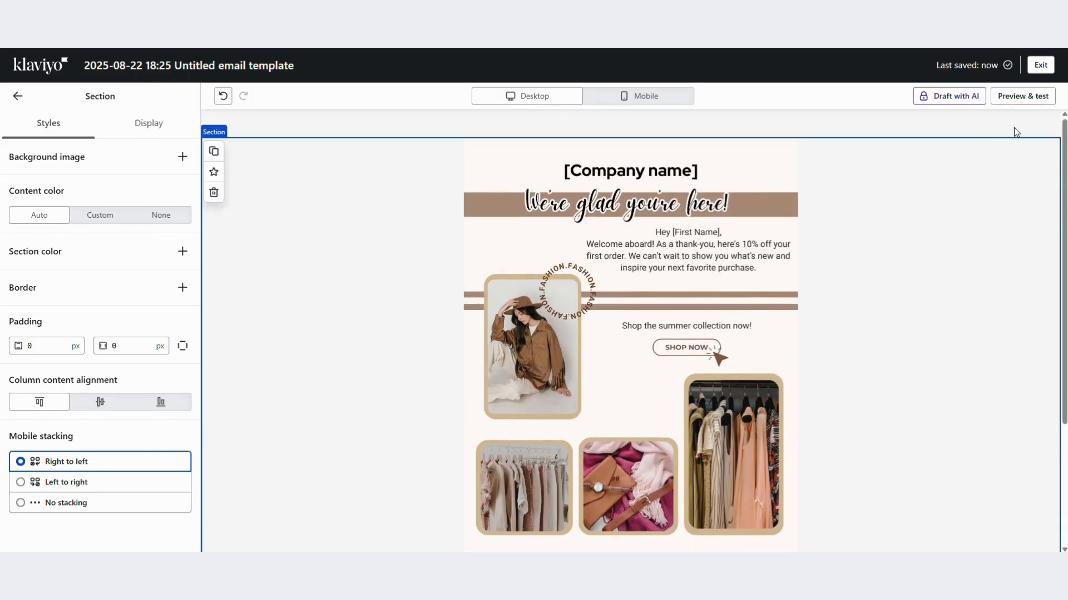
left_click(1044, 97)
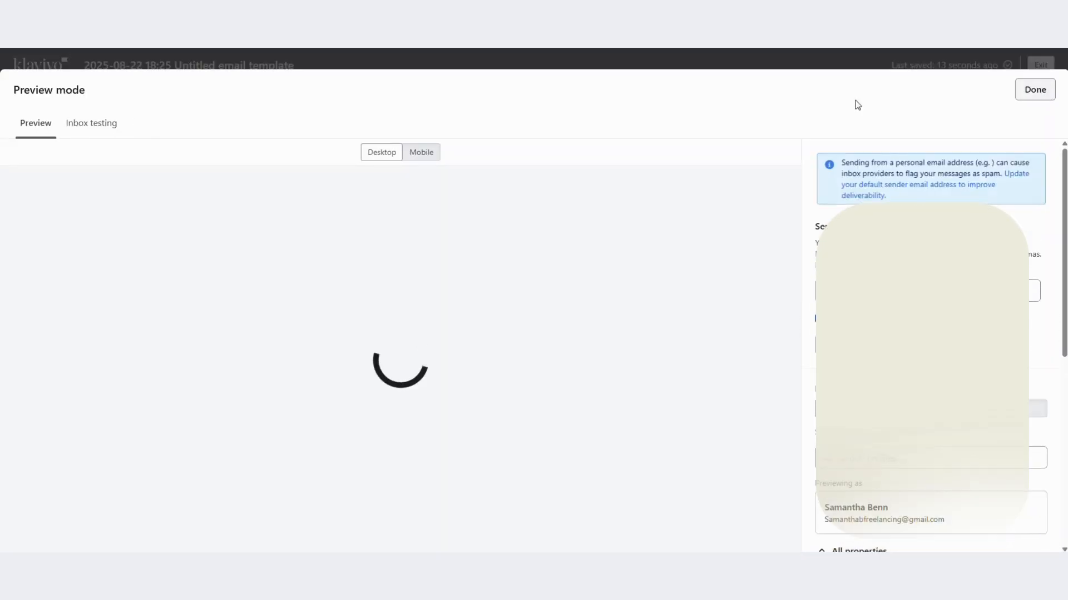
scroll(660, 252, "down", 1)
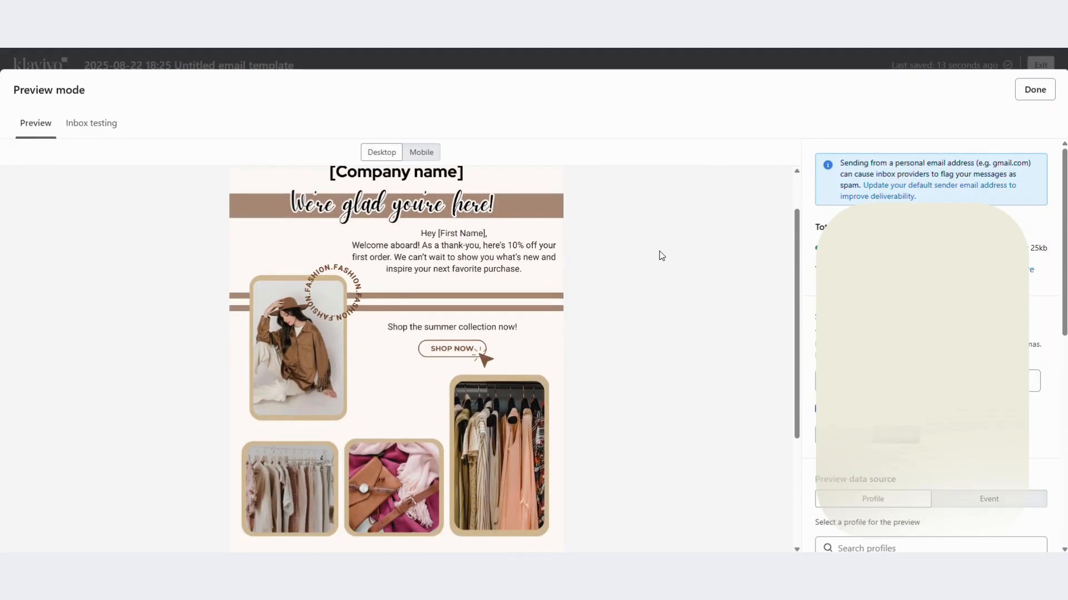
scroll(589, 294, "down", 1)
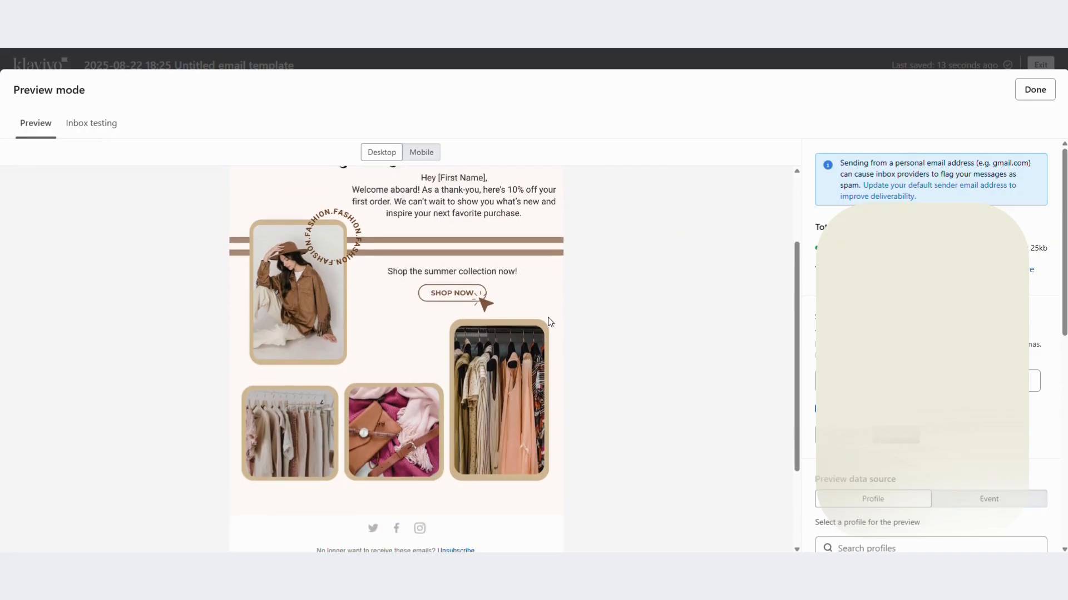
left_click(432, 299)
scroll(466, 286, "up", 2)
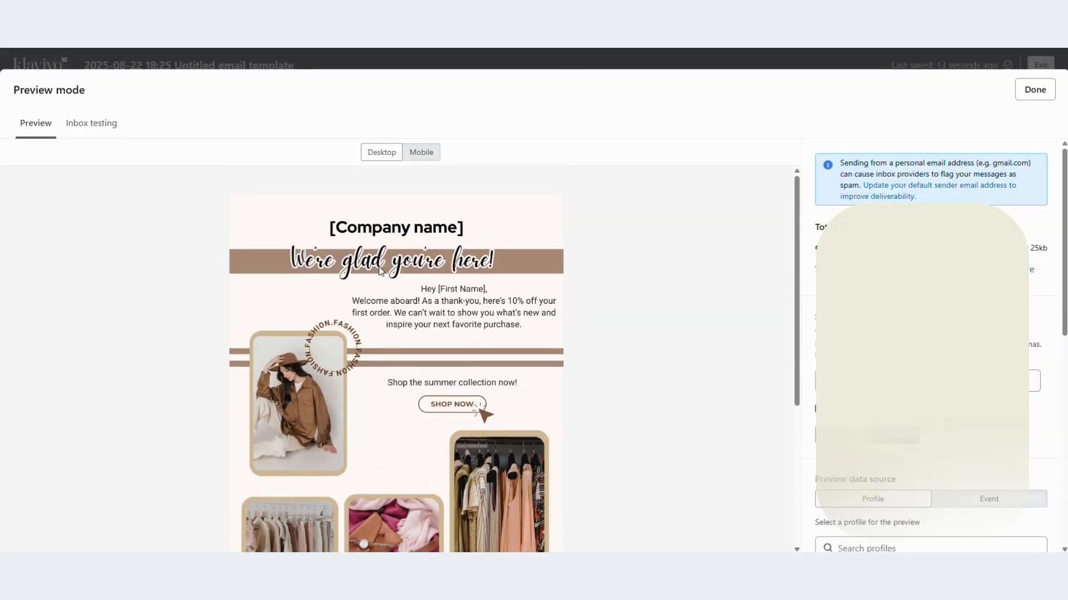
scroll(381, 267, "down", 2)
scroll(381, 266, "up", 2)
left_click(1048, 95)
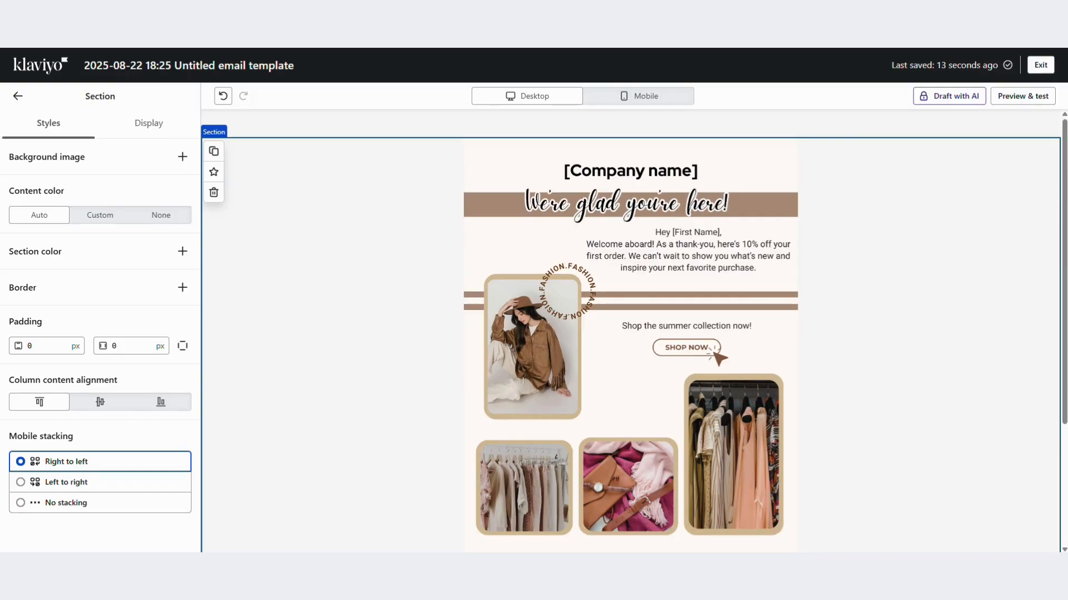
Undo the last edit and replace the top block's image with the full "Welcome Newsletter (Email Newsletter)" image.
key("ctrl+z")
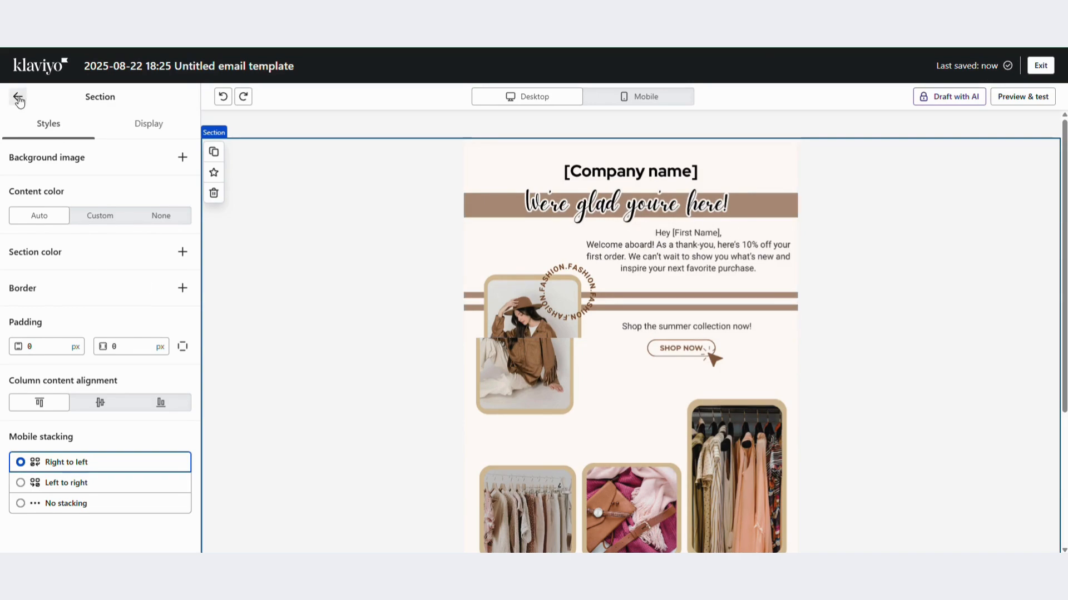
left_click(545, 239)
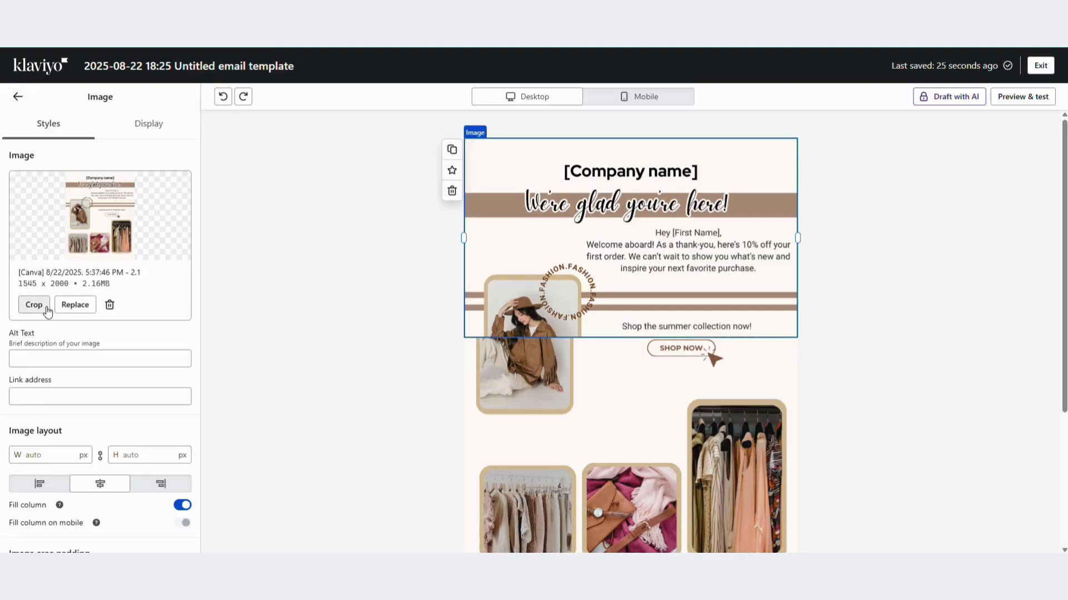
left_click(77, 304)
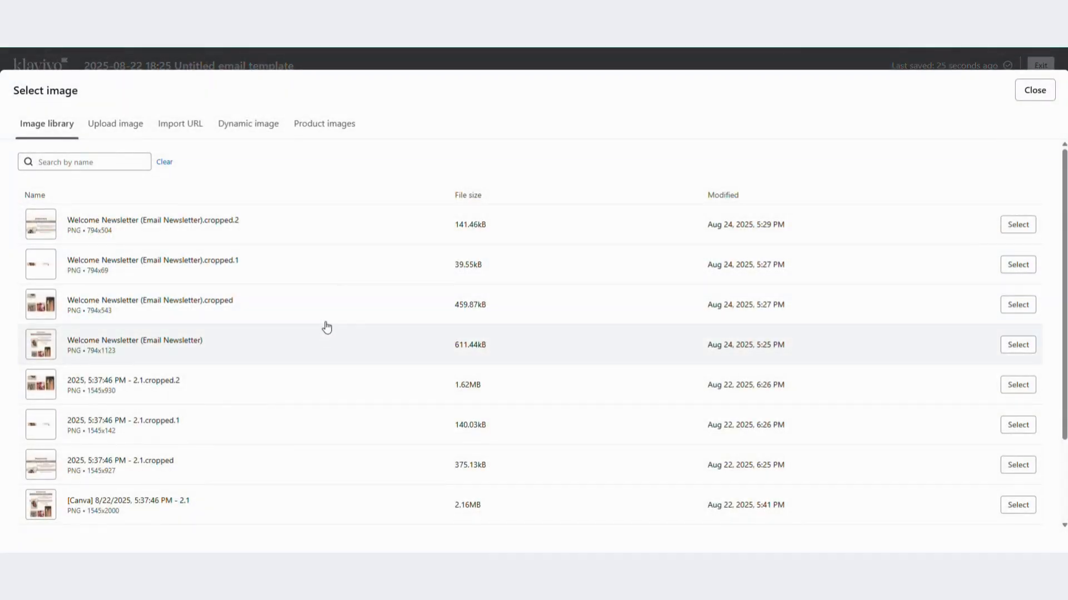
left_click(1018, 345)
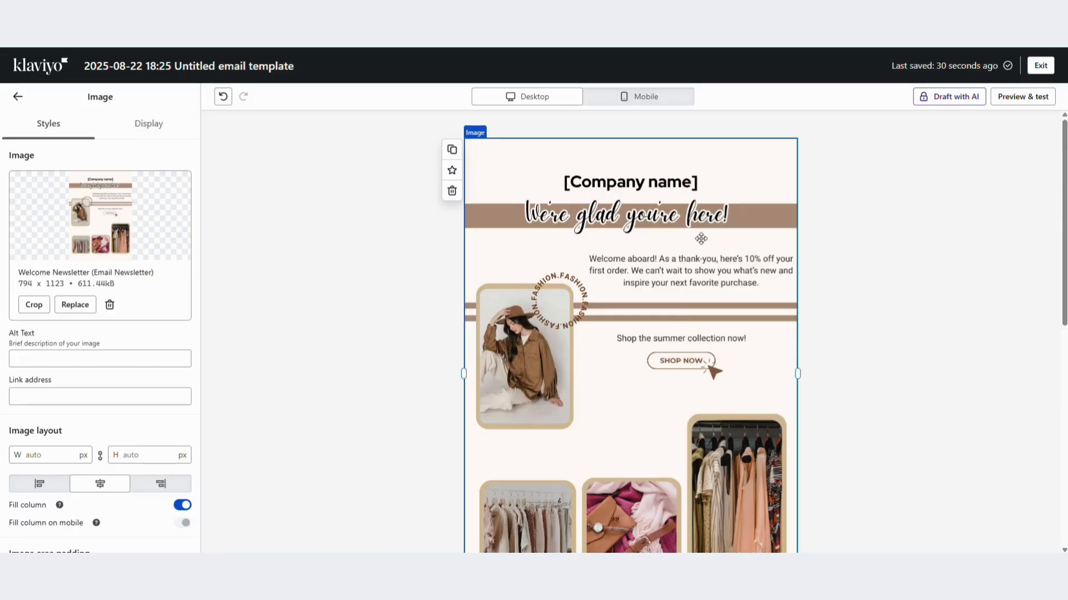
Crop the top block's image to the band between the headline and the SHOP NOW button, about 272 px high, and save.
left_click(34, 305)
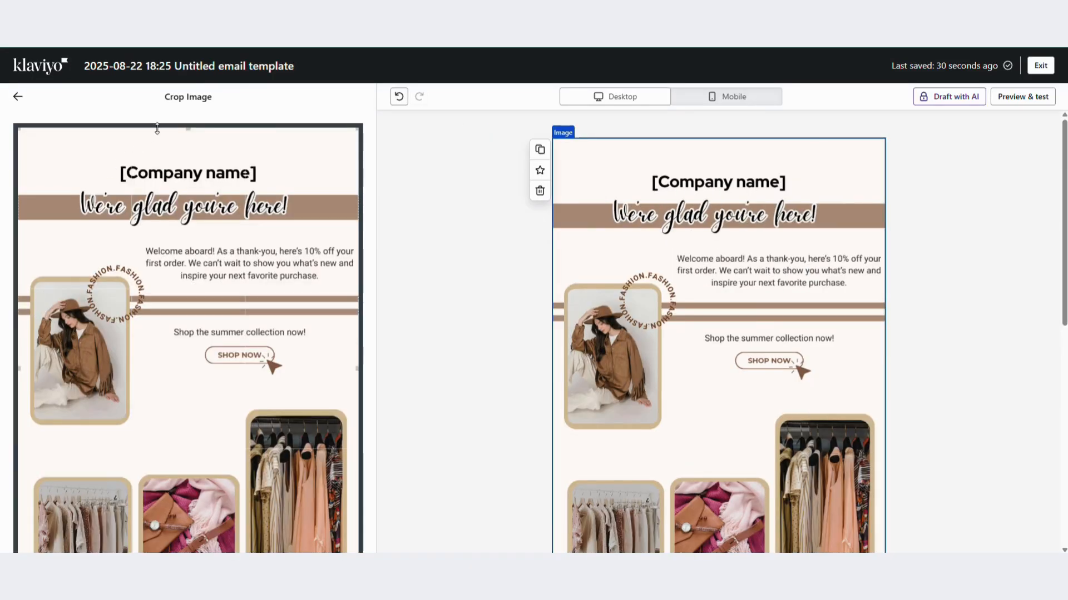
left_click_drag(192, 191, 188, 228)
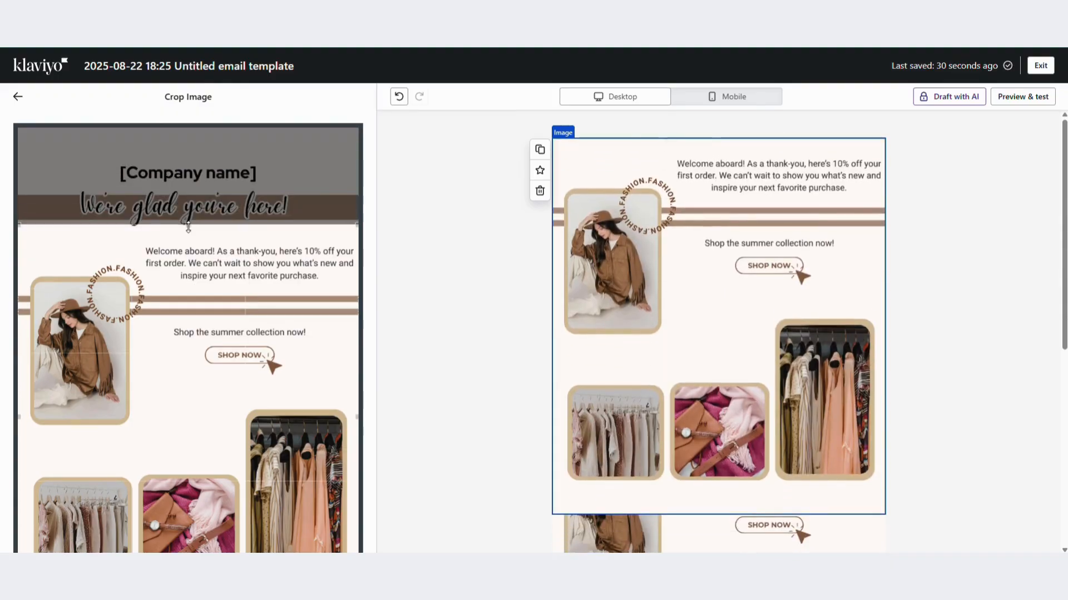
scroll(167, 397, "down", 1)
scroll(167, 397, "down", 3)
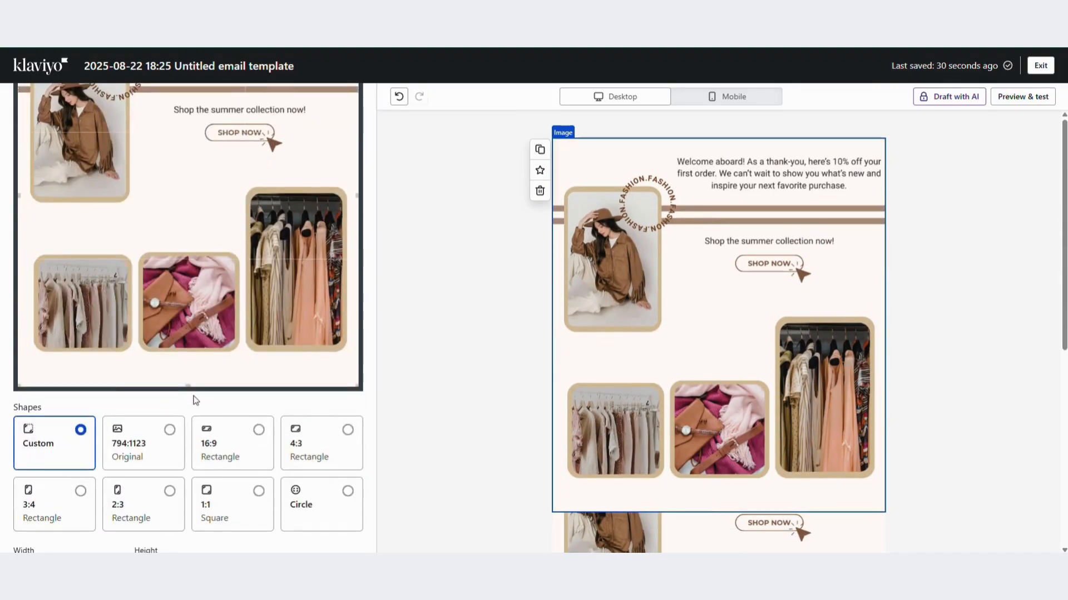
left_click_drag(188, 386, 188, 300)
scroll(210, 235, "up", 4)
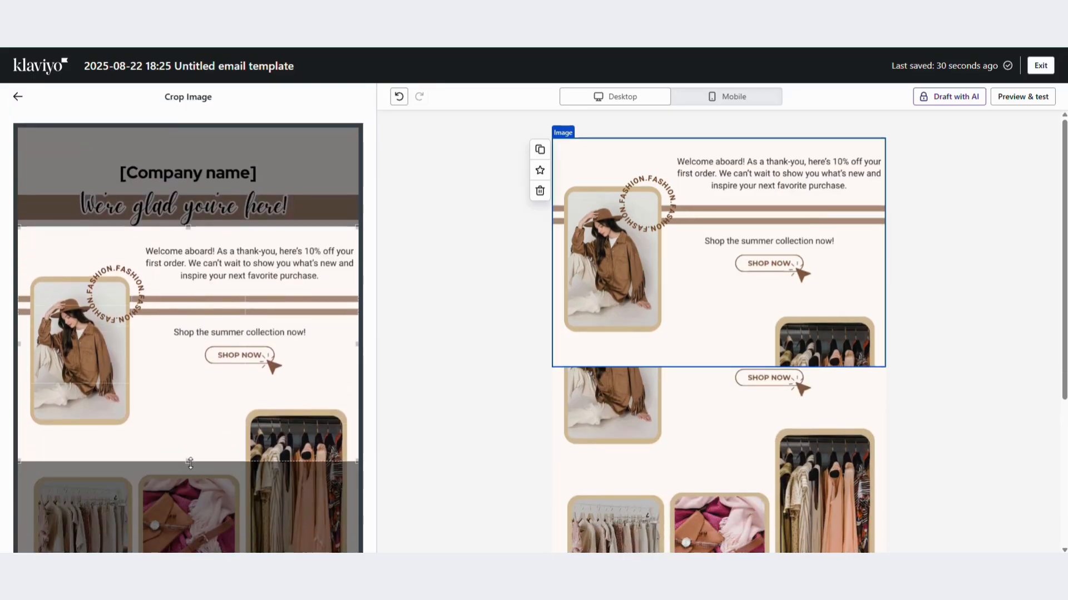
left_click_drag(187, 461, 202, 343)
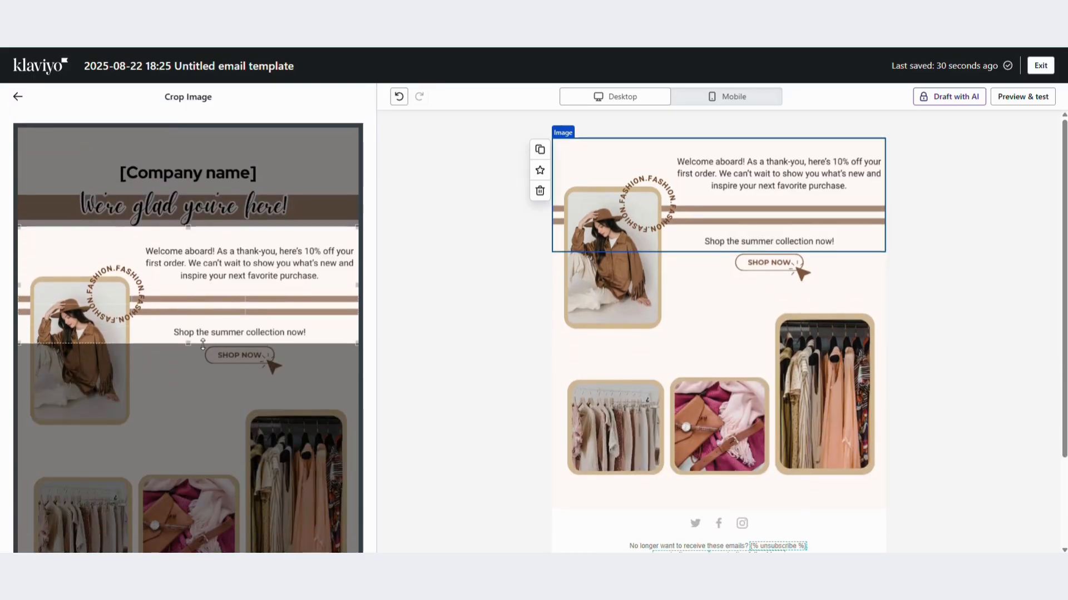
left_click_drag(203, 342, 202, 344)
scroll(203, 344, "down", 5)
left_click(348, 533)
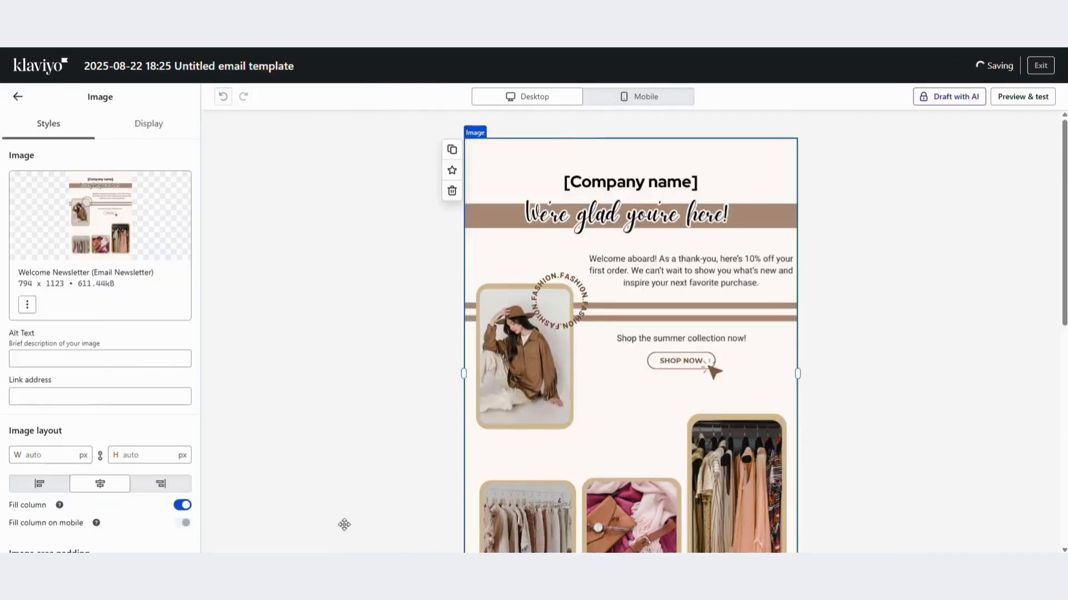
left_click(345, 348)
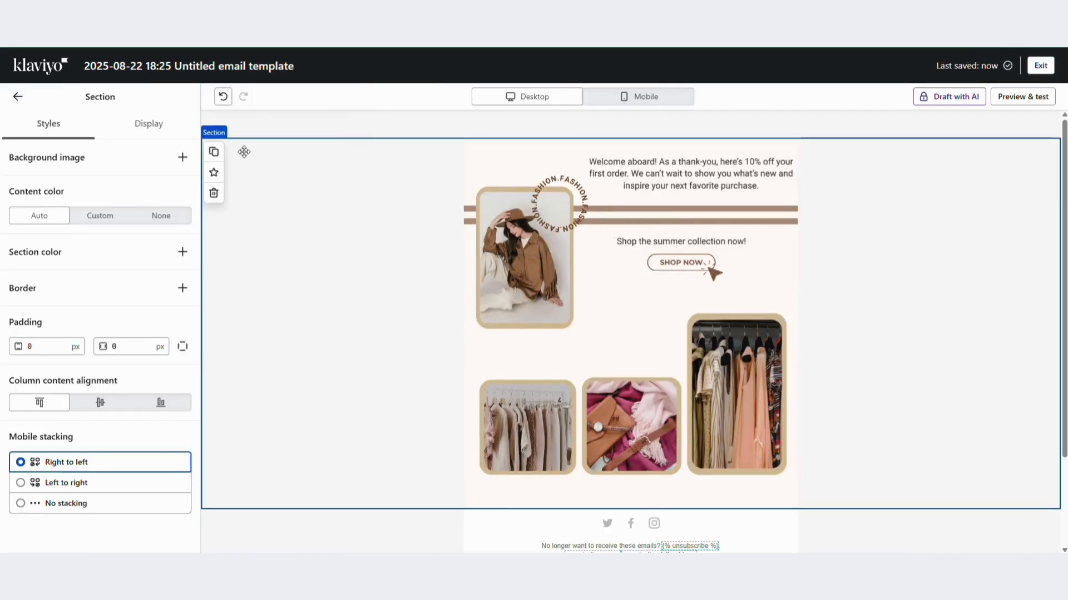
Insert an image block above the first one and fill it with the full "Welcome Newsletter (Email Newsletter)" image.
left_click(25, 105)
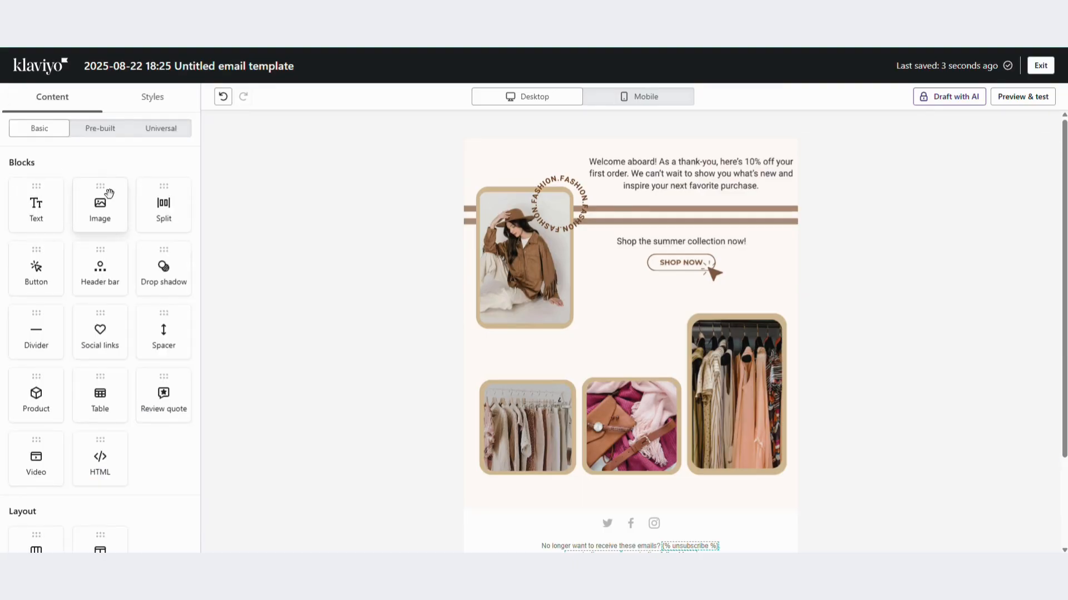
left_click_drag(107, 198, 544, 160)
left_click(84, 286)
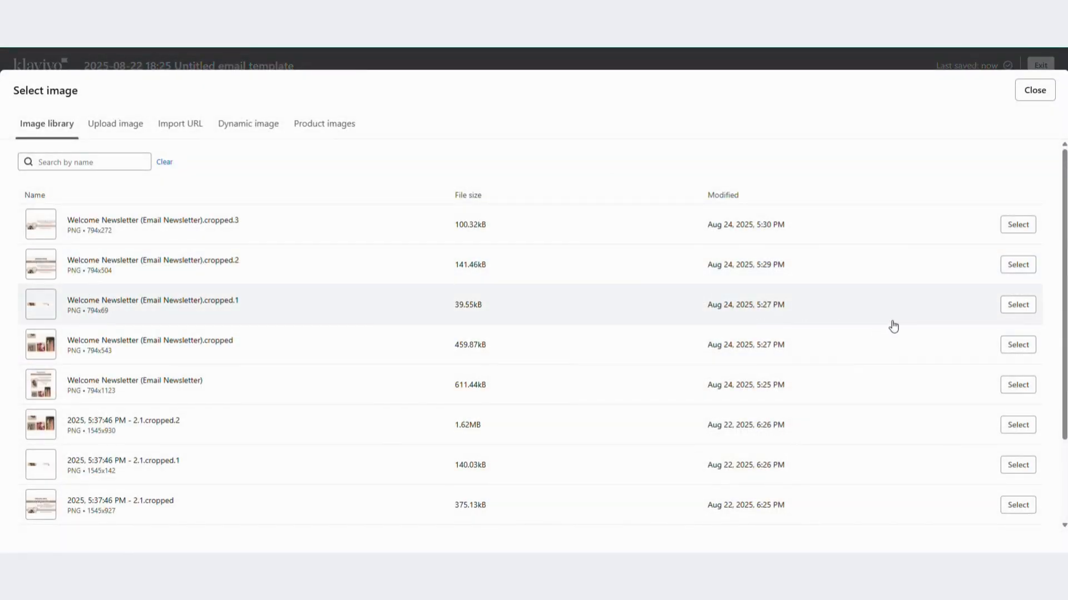
left_click(1018, 385)
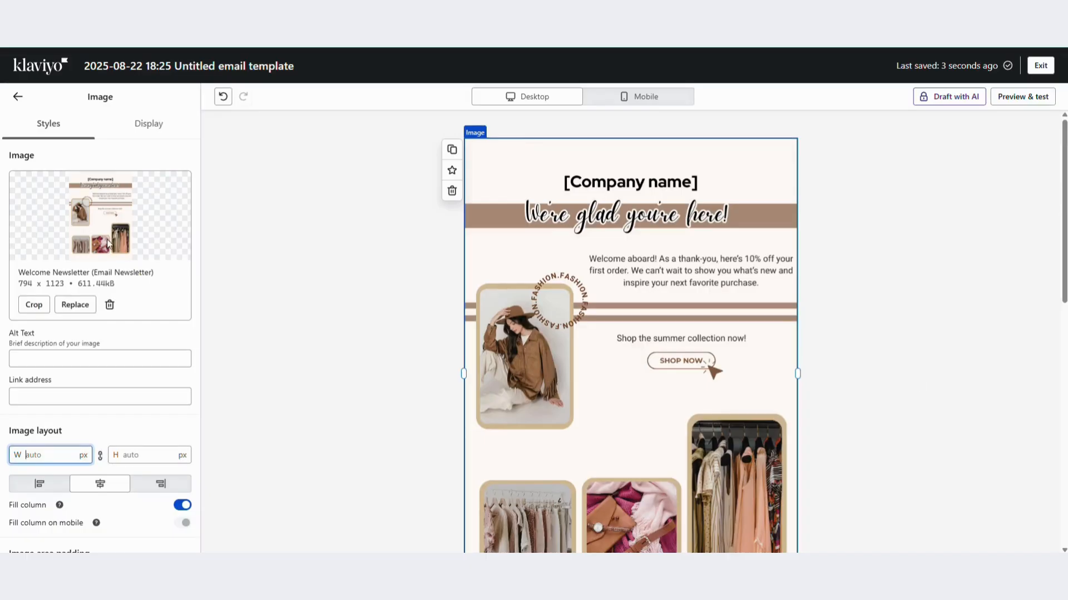
Crop the new top image to the company name and "We're glad you're here!" header, about 231 px high, and save.
left_click(34, 305)
scroll(193, 334, "down", 3)
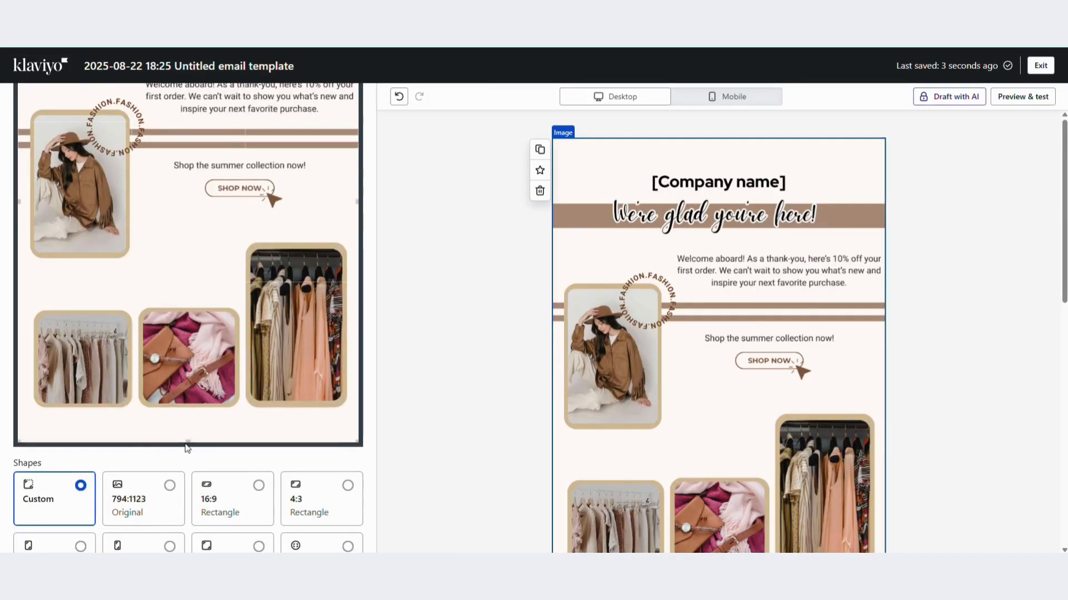
left_click_drag(189, 441, 173, 170)
scroll(327, 472, "down", 5)
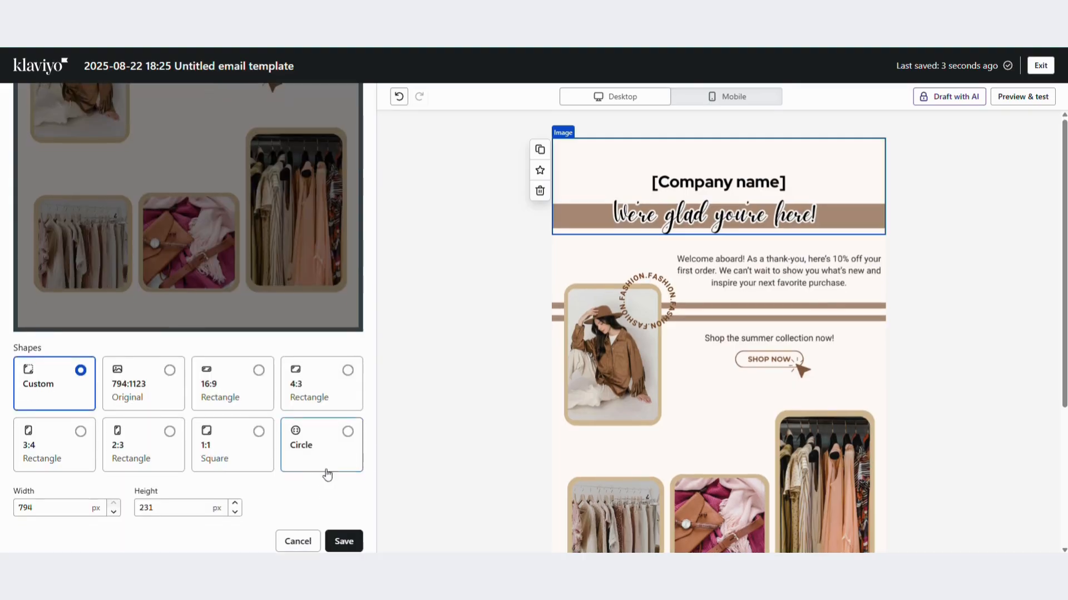
left_click(355, 531)
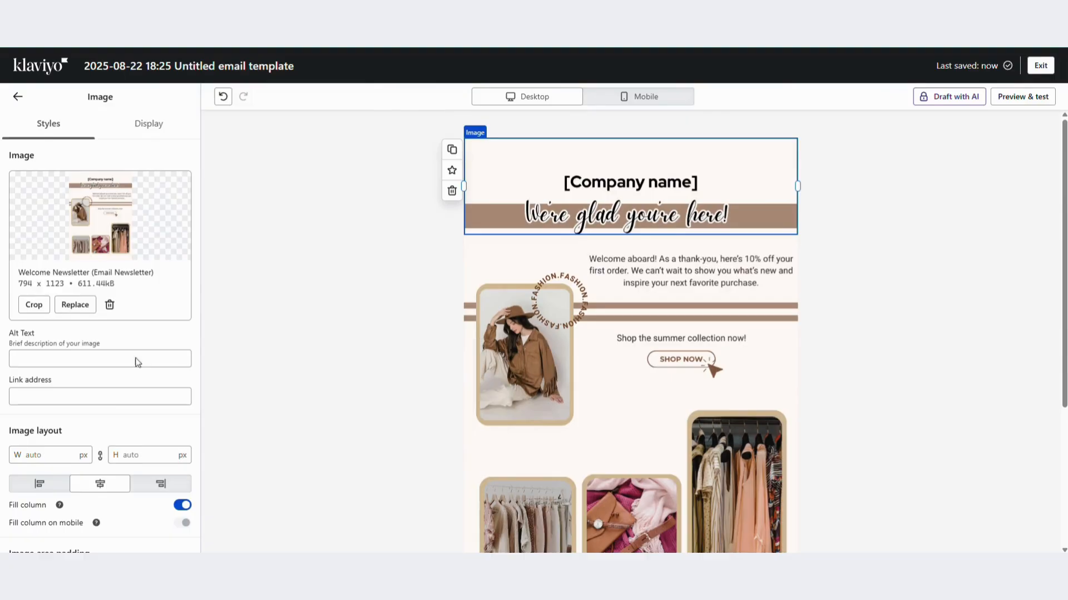
Insert a text block below the header image with #FFF9F6 backgrounds and zero padding, and enter "Hey {{first_name}}".
left_click(18, 95)
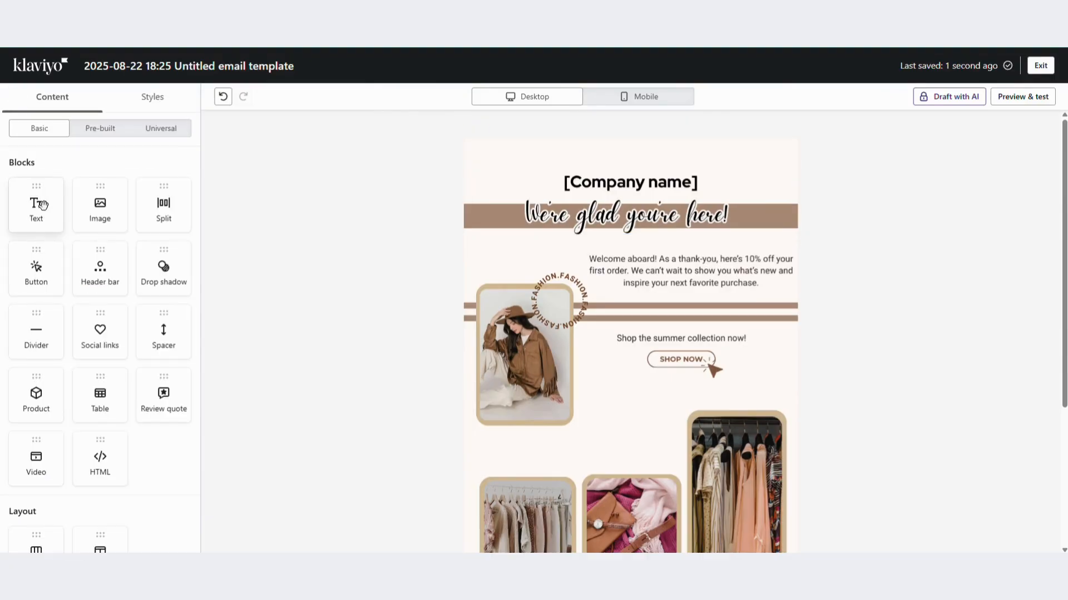
left_click_drag(39, 205, 634, 244)
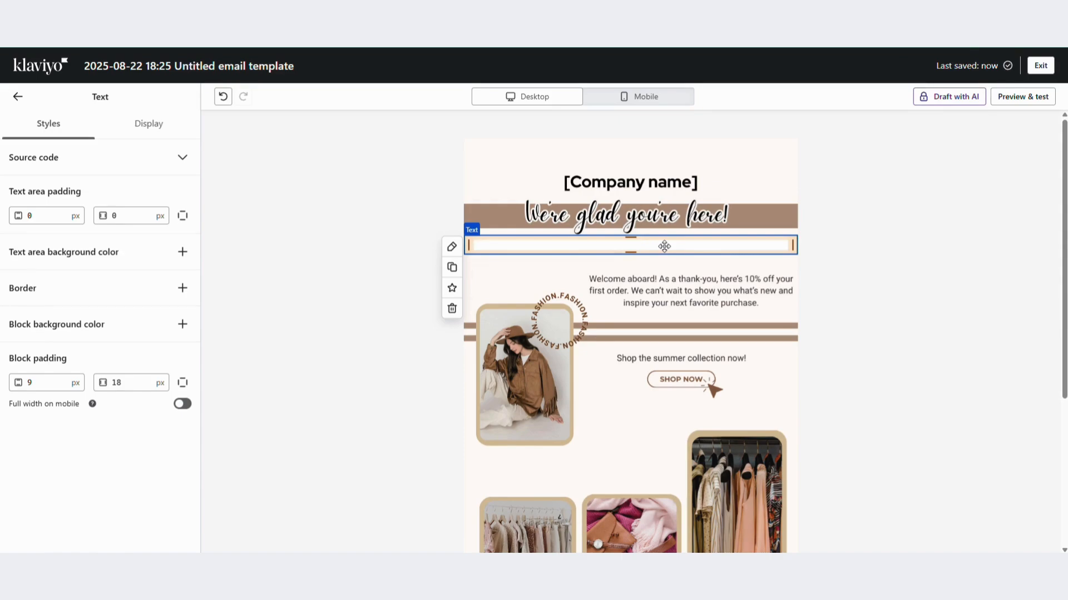
double_click(580, 241)
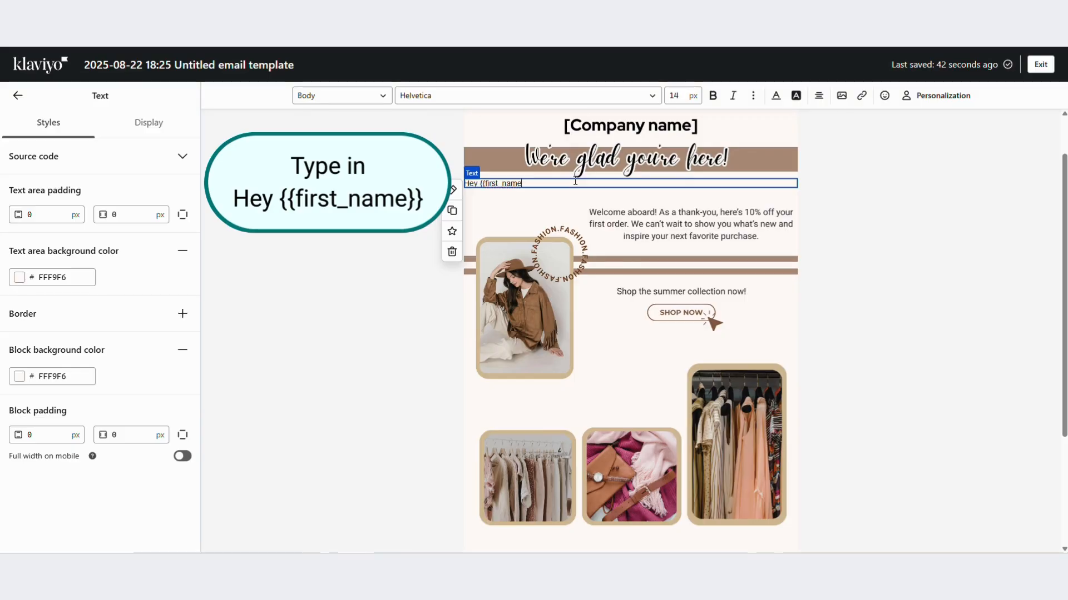
type("}}")
key("Return")
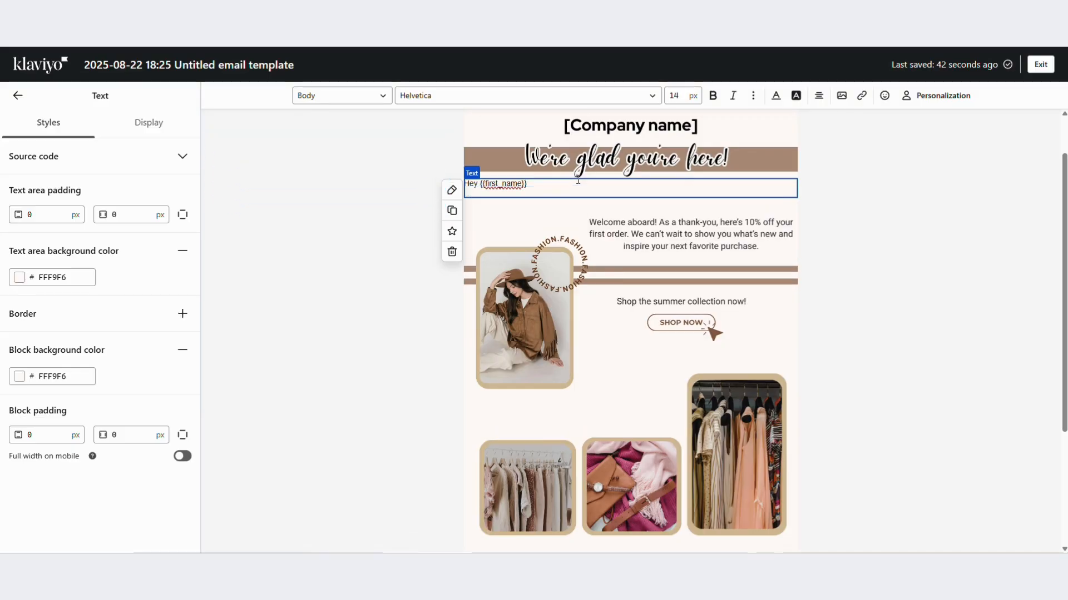
key("BackSpace")
left_click(836, 198)
Set the font size of the whole "Hey {{first_name}}" greeting to 25 px.
left_click(576, 183)
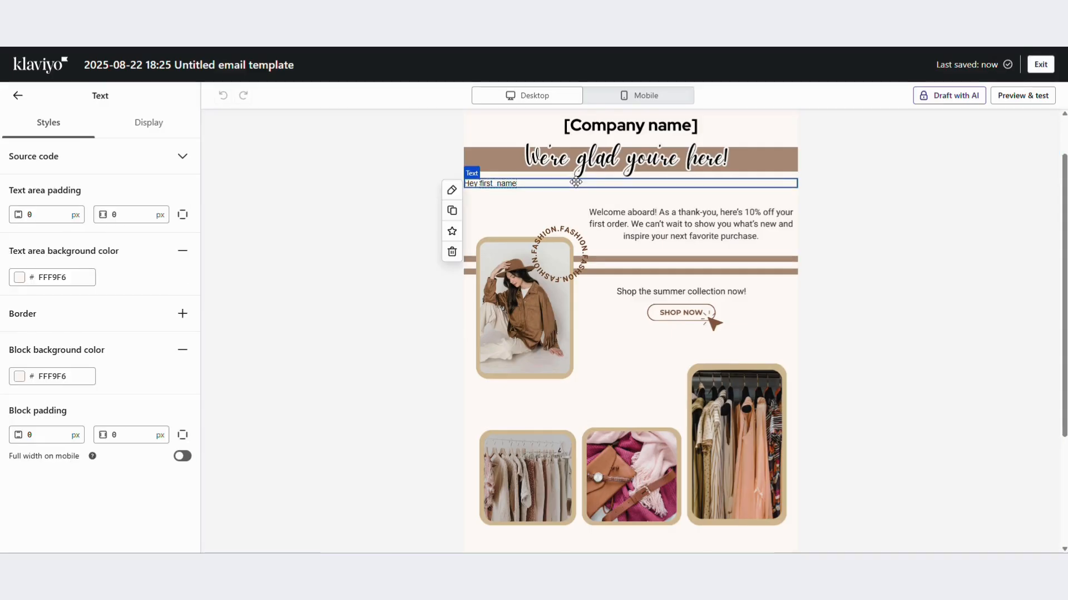
left_click(571, 183)
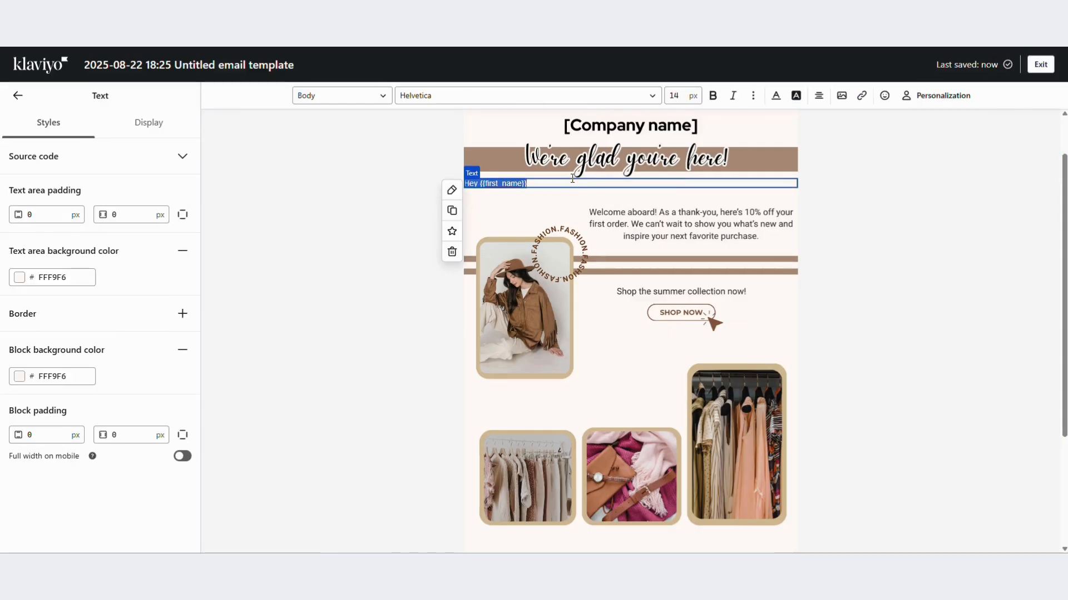
left_click(678, 94)
key("BackSpace")
key("BackSpace")
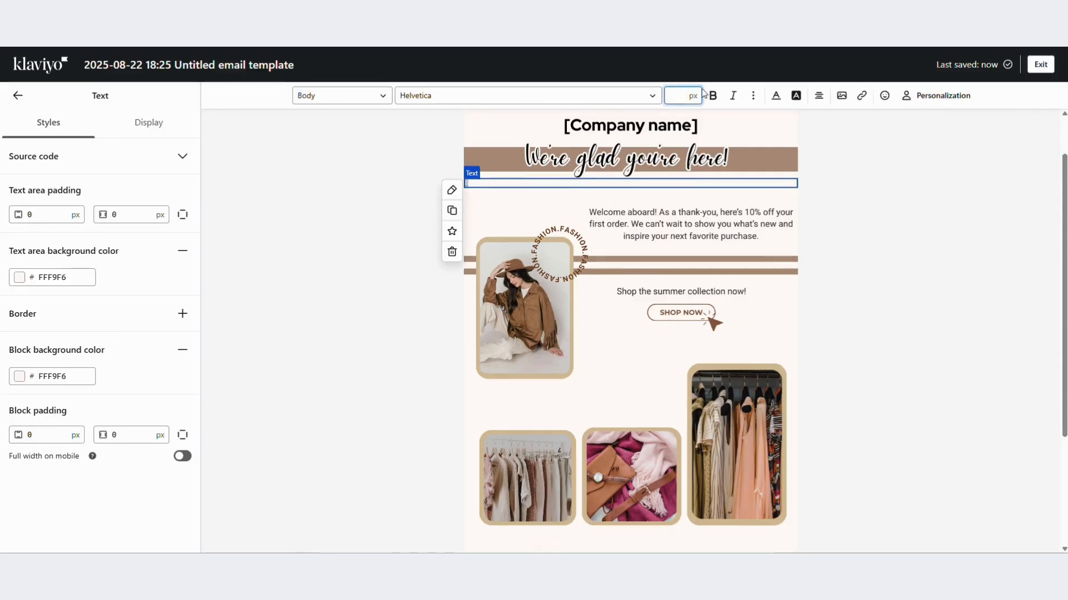
type("25")
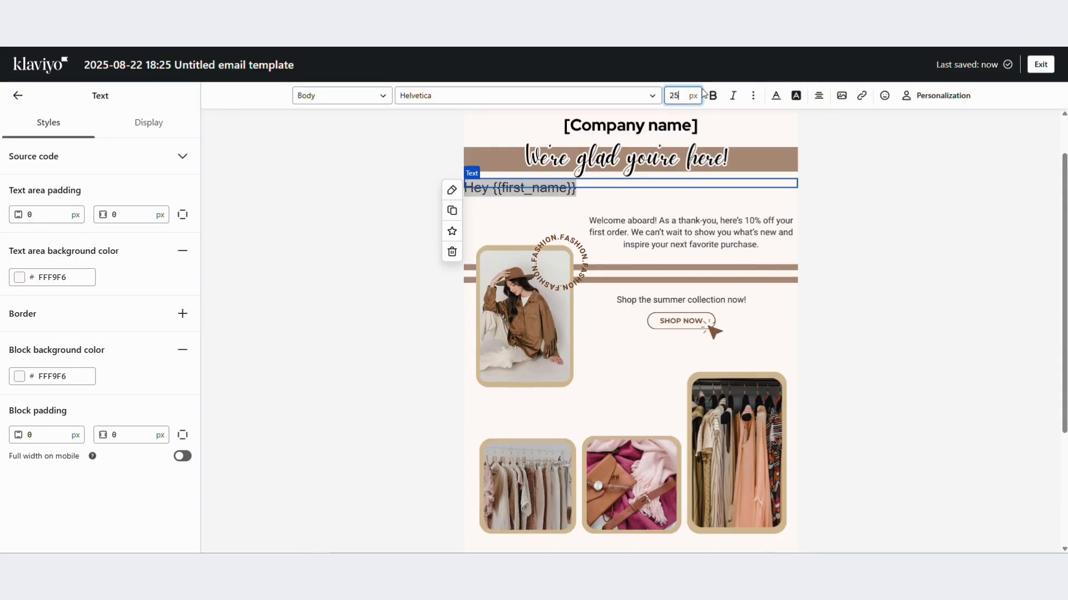
Center the greeting text and change its font to Verdana.
left_click(819, 97)
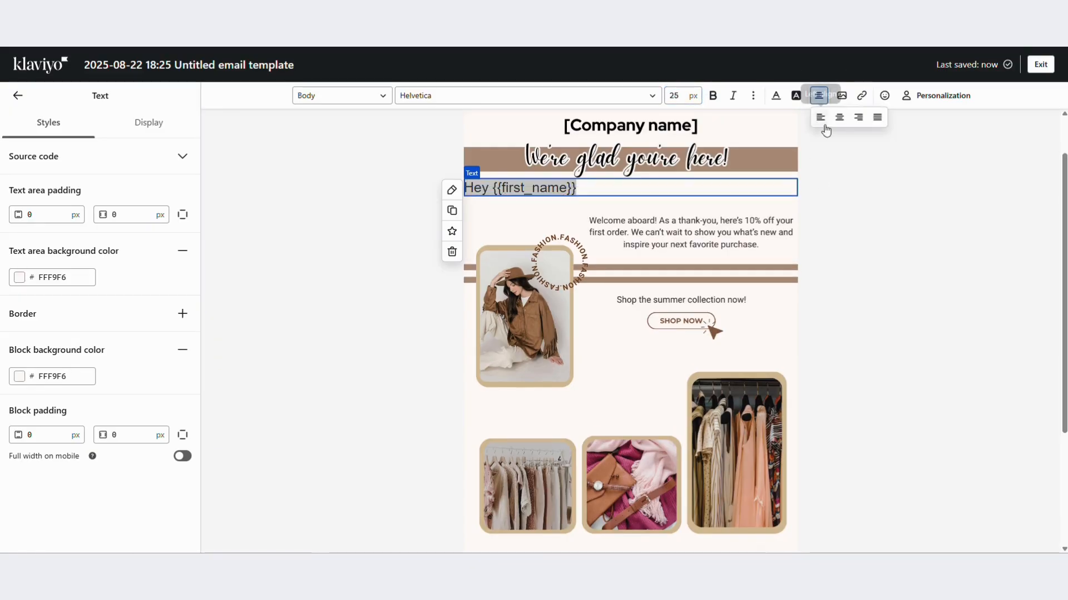
left_click(839, 118)
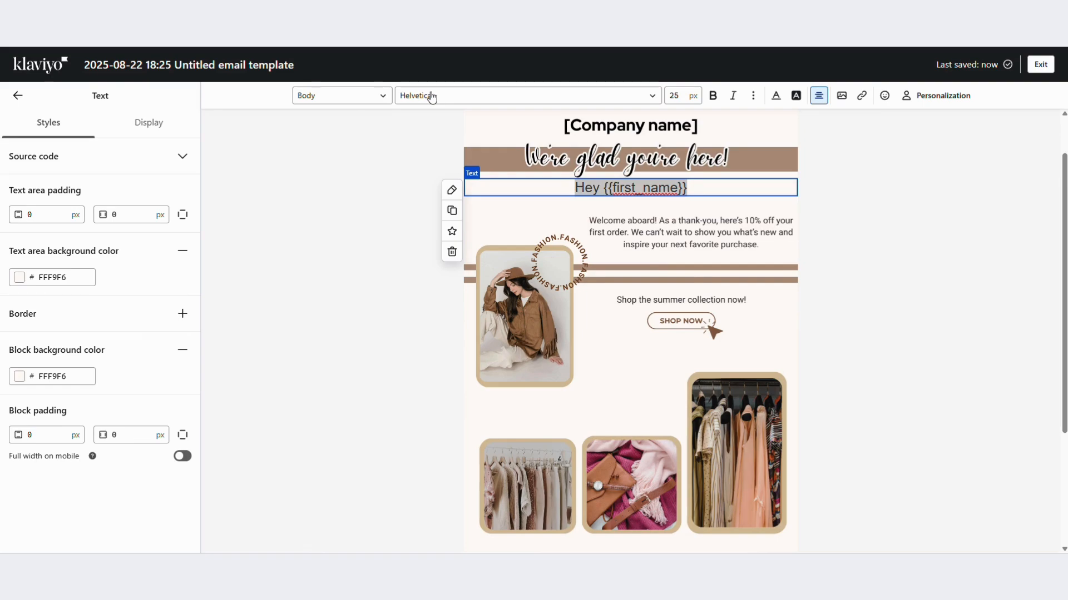
left_click(489, 100)
scroll(450, 234, "down", 3)
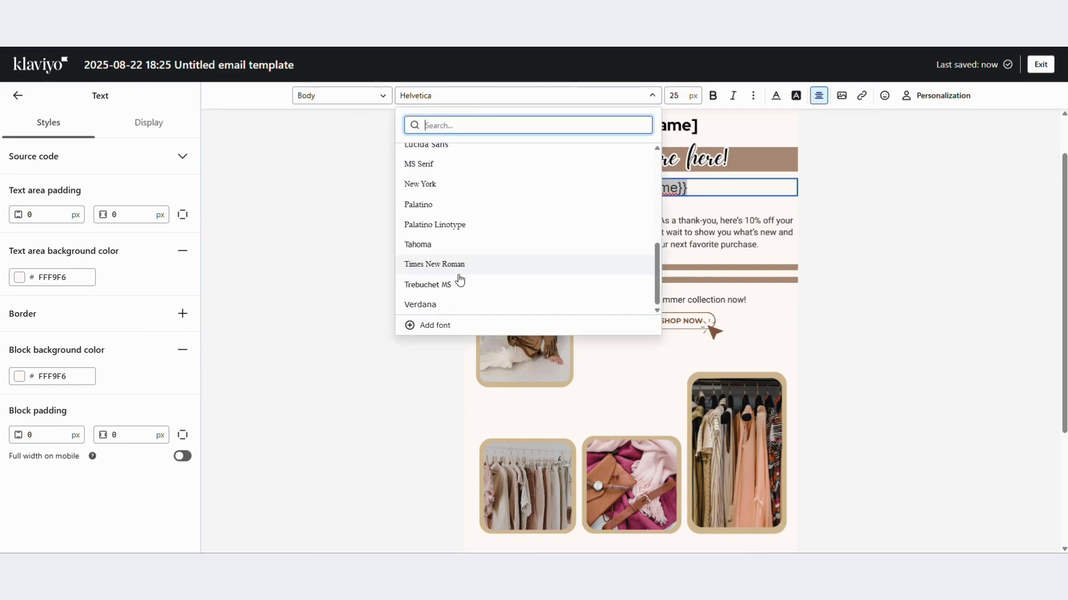
left_click(413, 304)
left_click(836, 186)
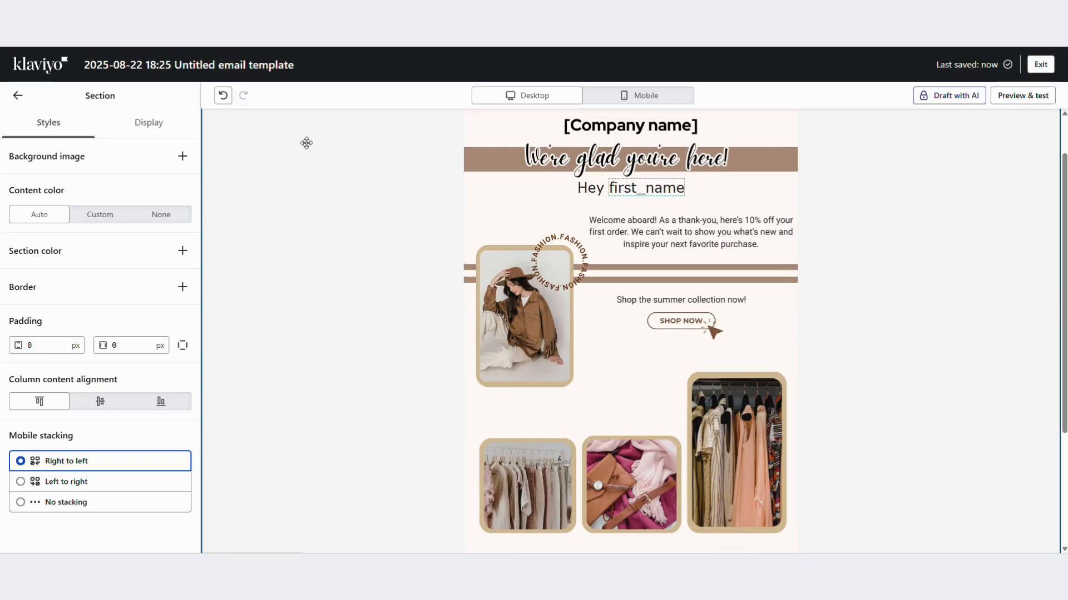
Check the text area and block background colors of the greeting's text block.
left_click(739, 184)
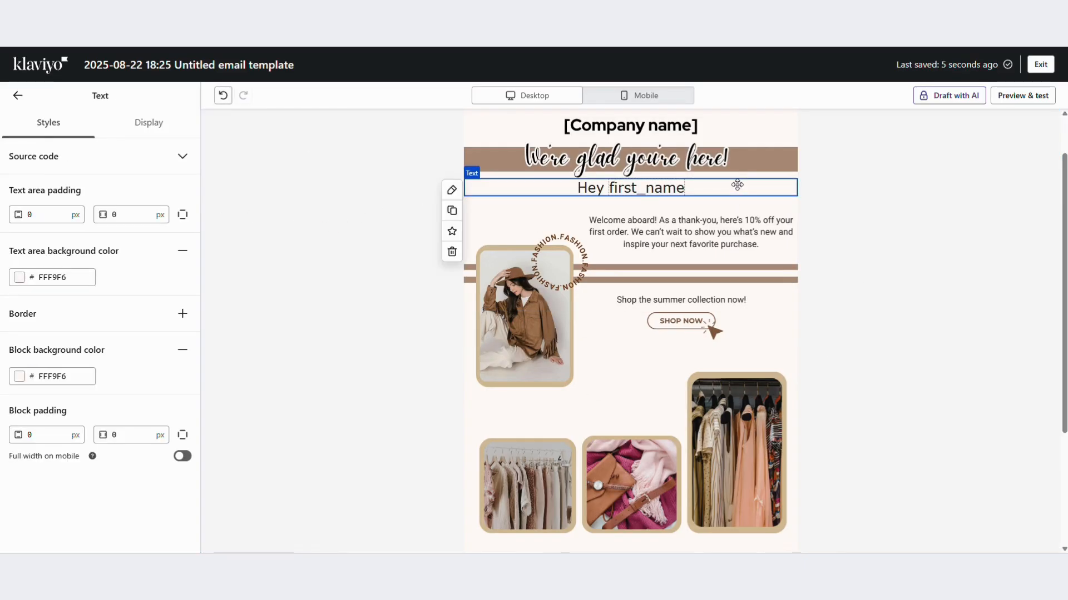
left_click(66, 280)
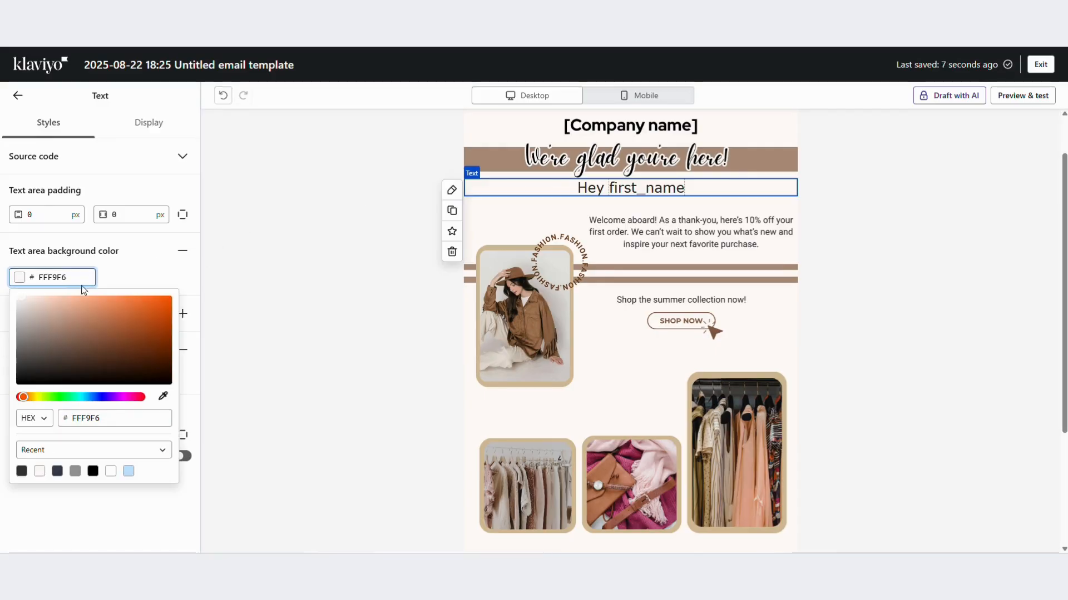
left_click(120, 277)
left_click(44, 377)
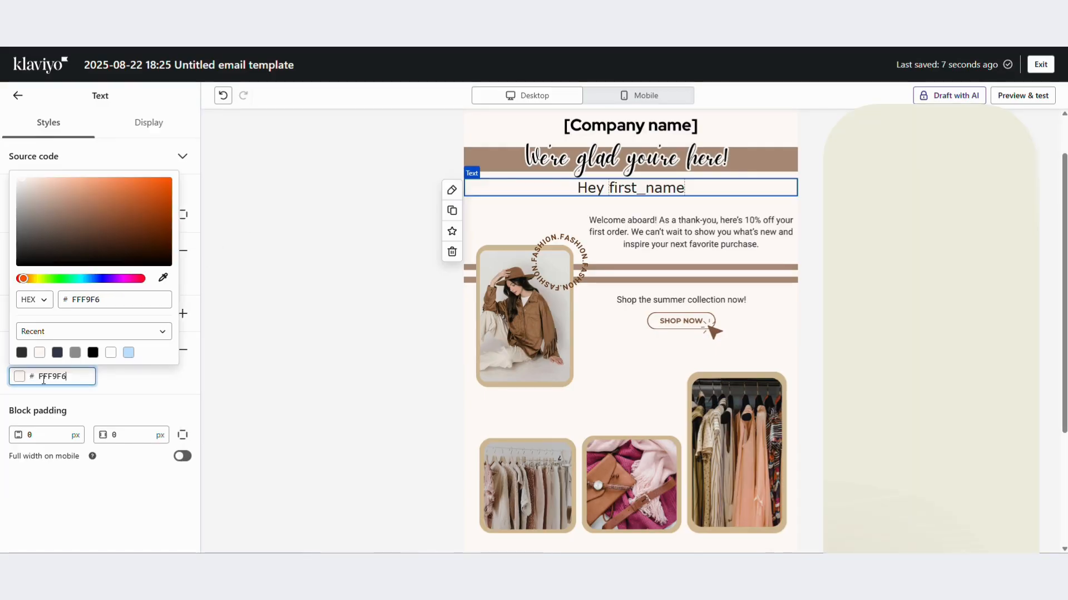
left_click(153, 387)
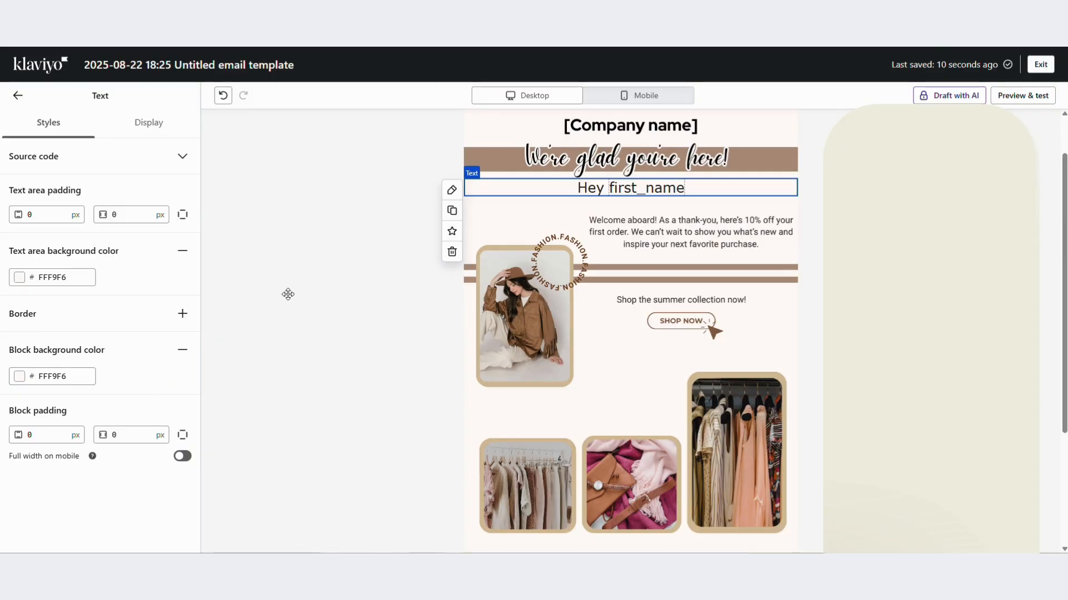
left_click(889, 234)
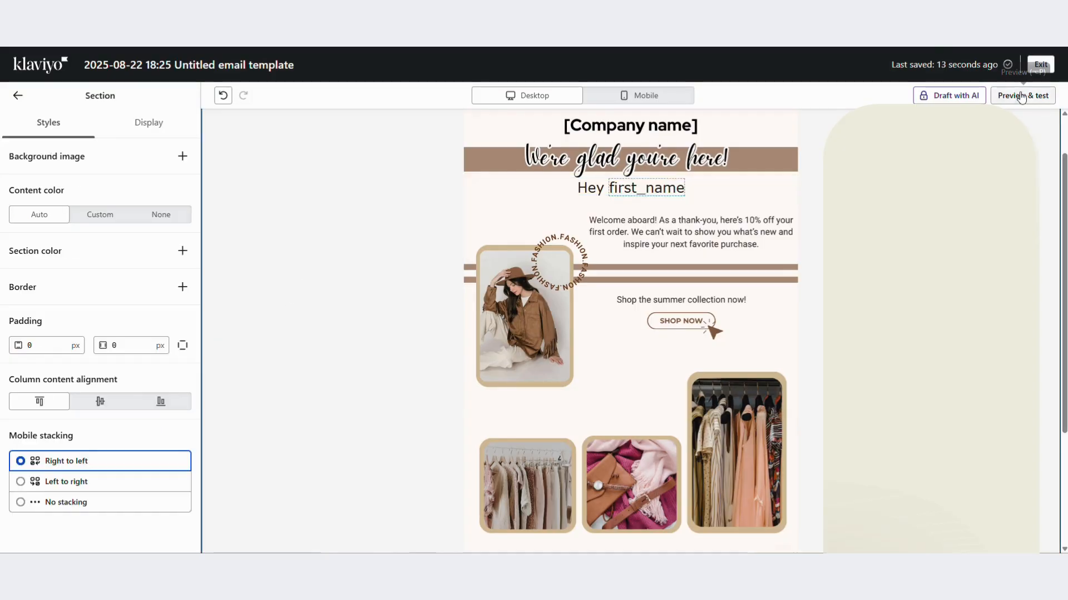
Preview the email on desktop and check how the personalized greeting and image blocks render.
left_click(1021, 97)
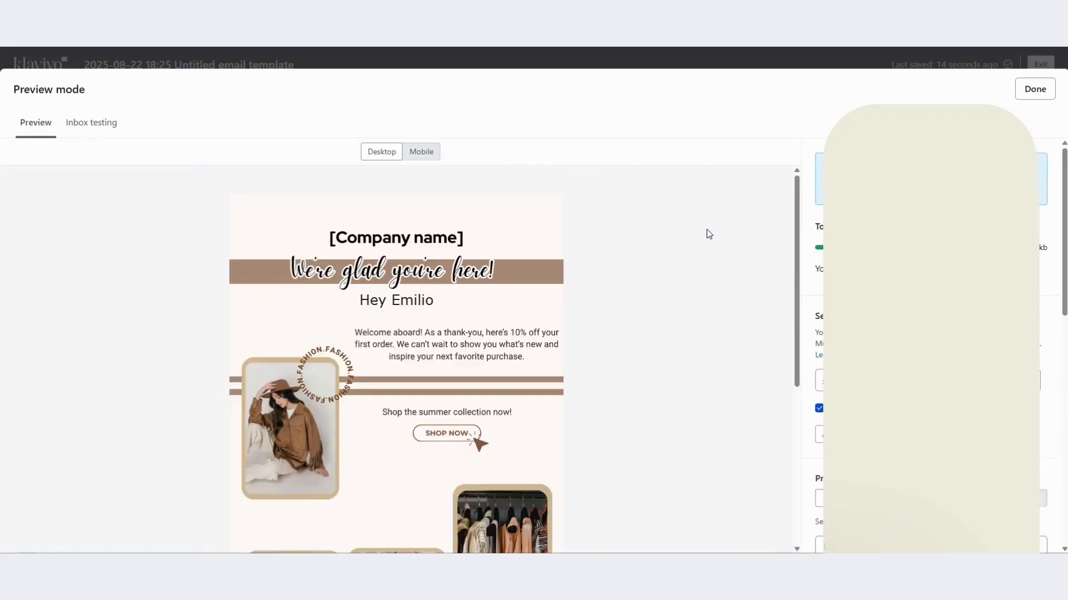
scroll(455, 251, "down", 1)
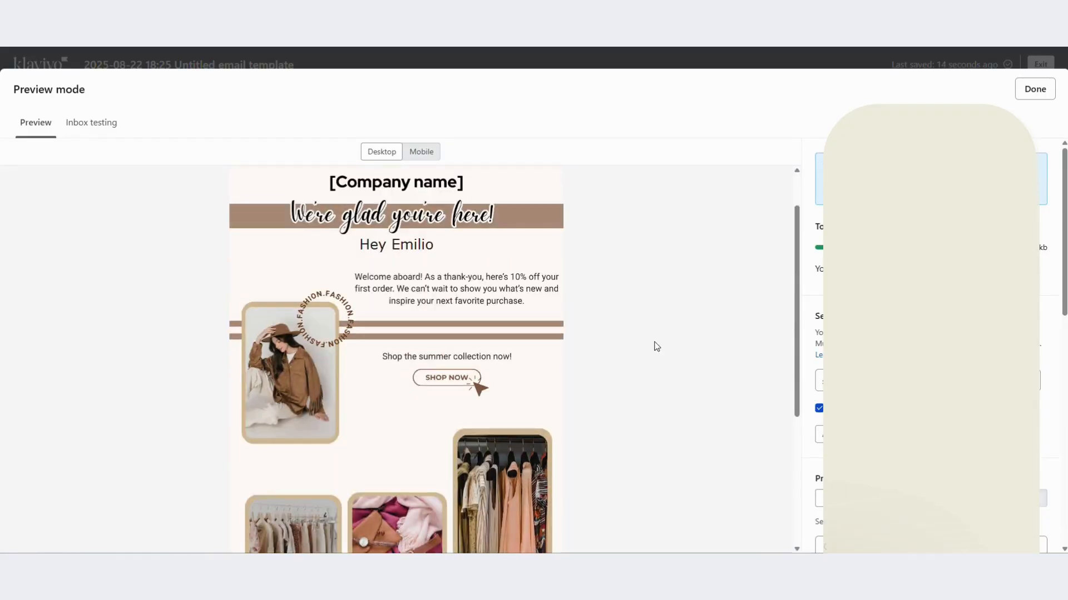
scroll(930, 367, "down", 3)
Switch the preview to another recipient profile, review the personalized email, and close the preview.
left_click(931, 380)
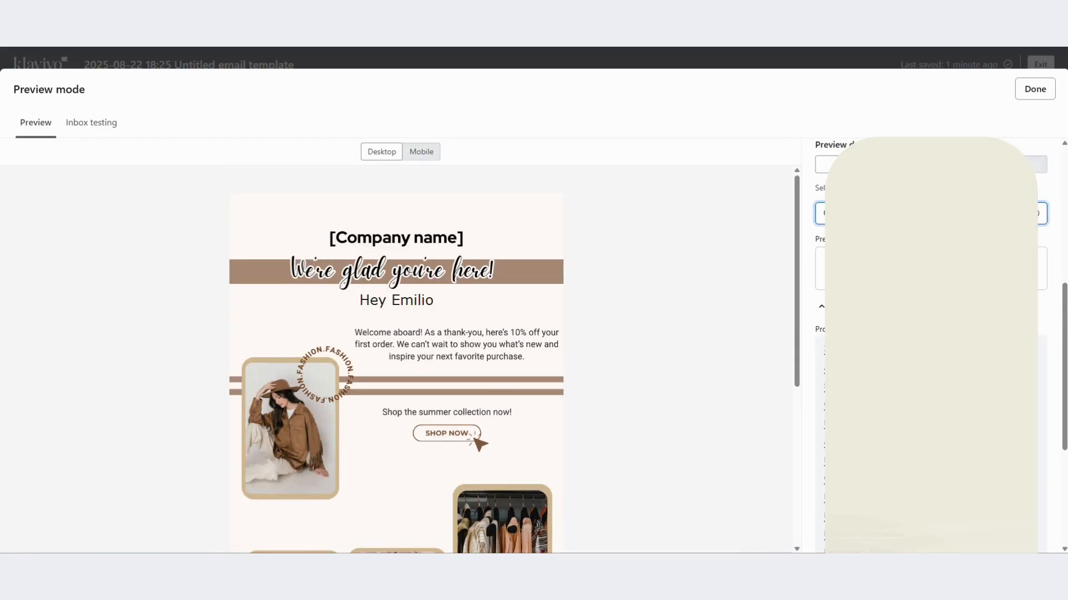
left_click(930, 213)
left_click(931, 246)
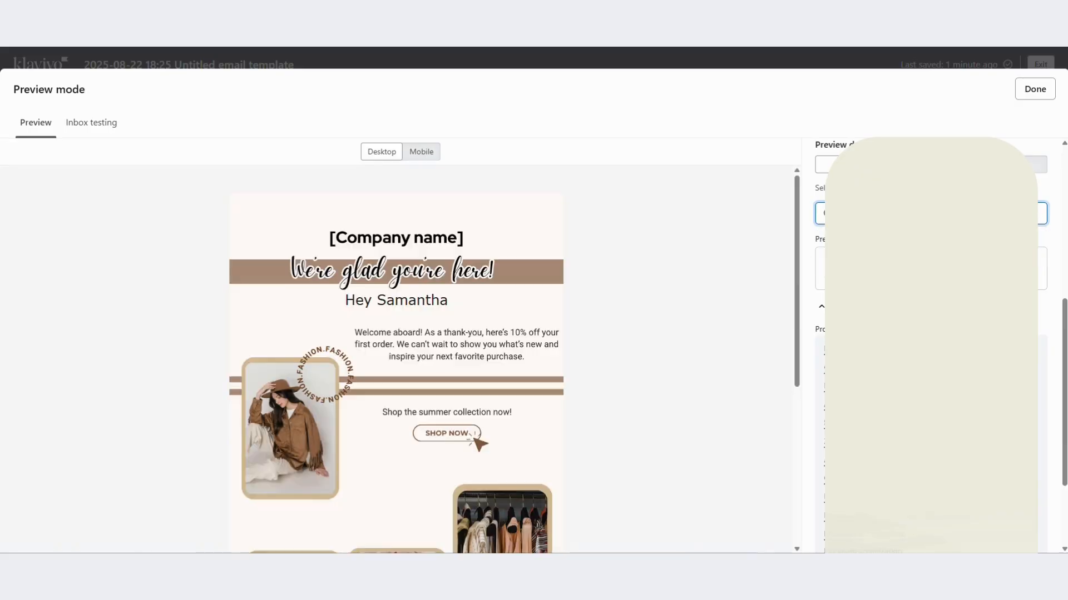
scroll(656, 282, "down", 2)
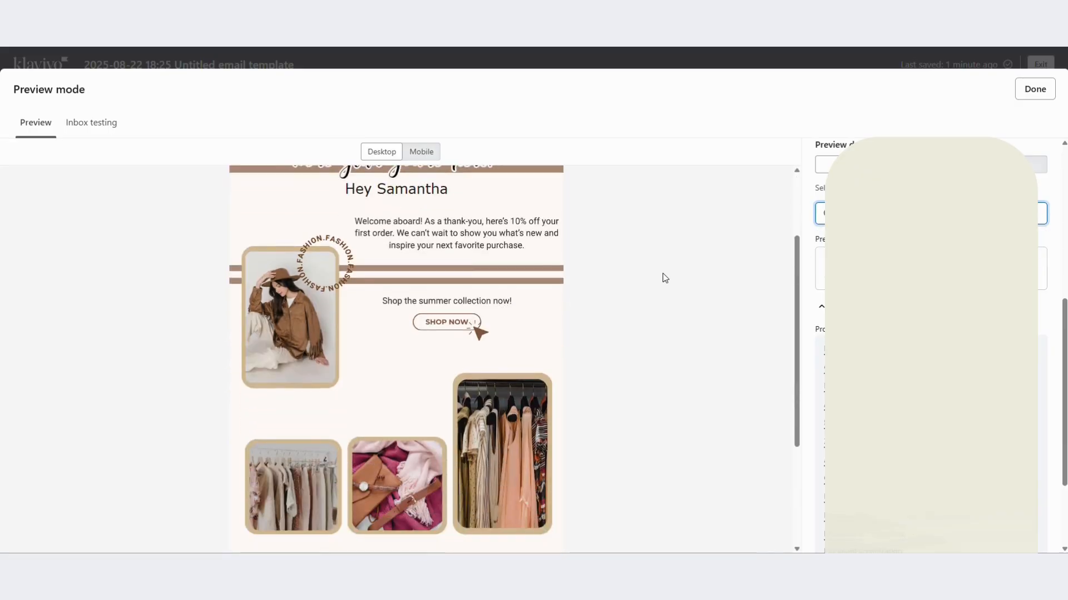
scroll(665, 274, "up", 2)
scroll(673, 266, "down", 1)
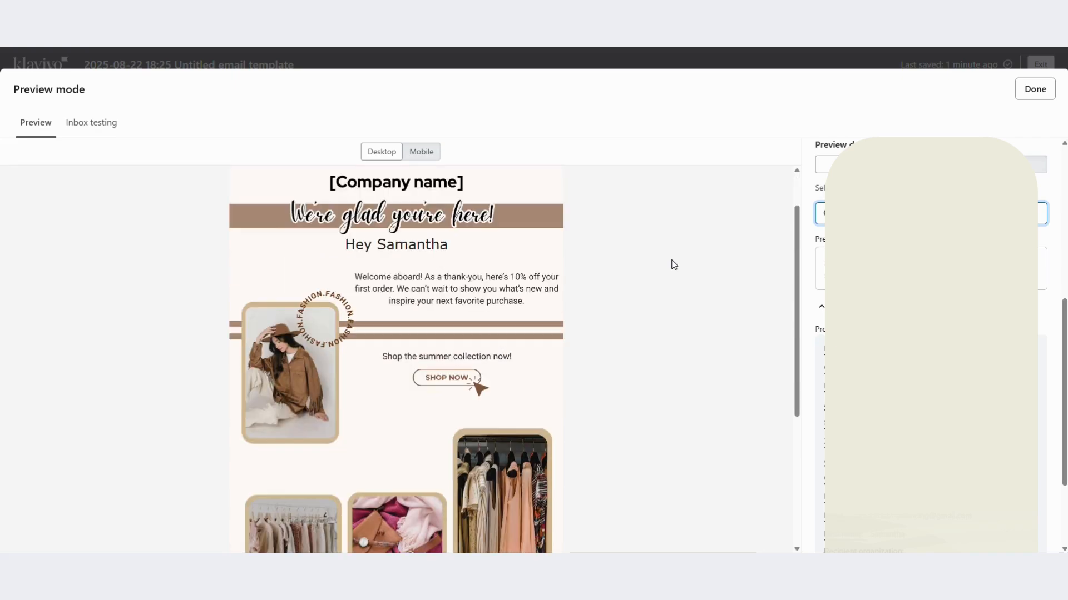
left_click(1046, 96)
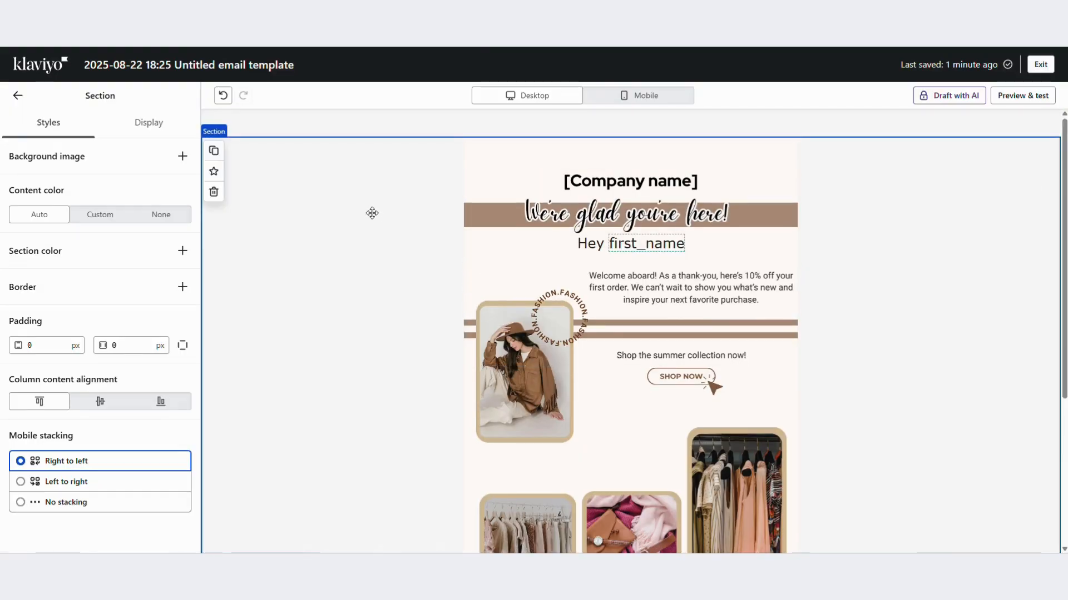
scroll(372, 213, "down", 1)
scroll(371, 209, "up", 1)
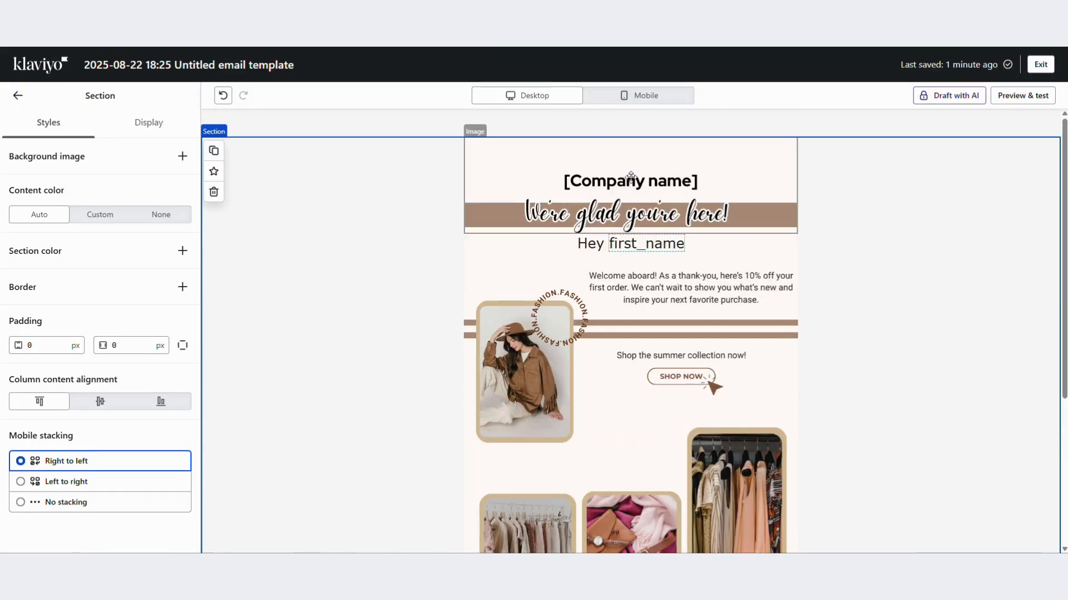
scroll(560, 270, "down", 1)
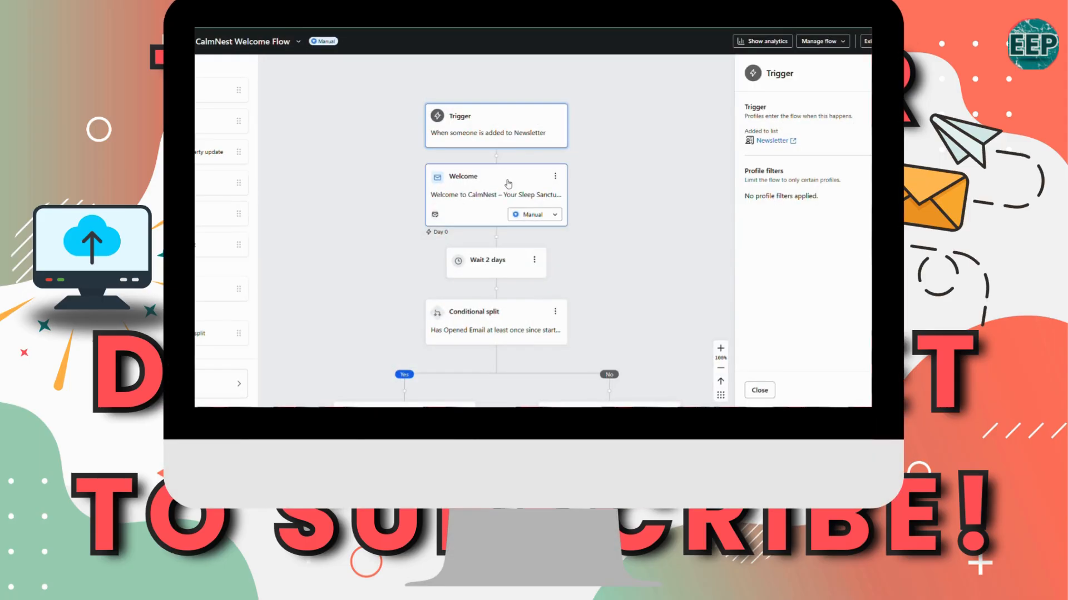
Inspect the details of the Welcome email and the 2-day time delay in the CalmNest Welcome Flow.
left_click(507, 183)
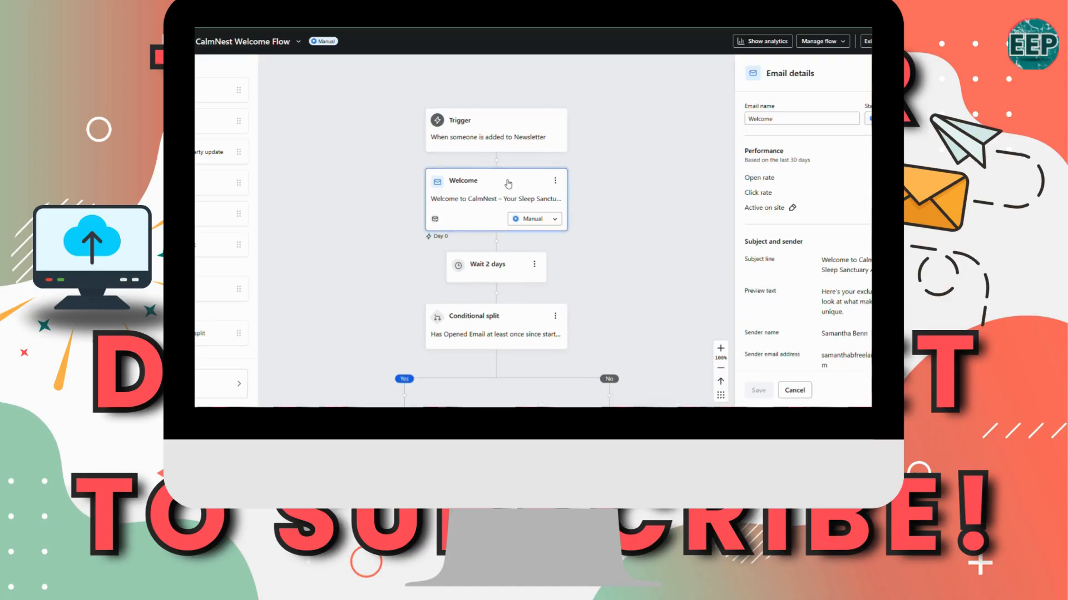
scroll(685, 173, "down", 3)
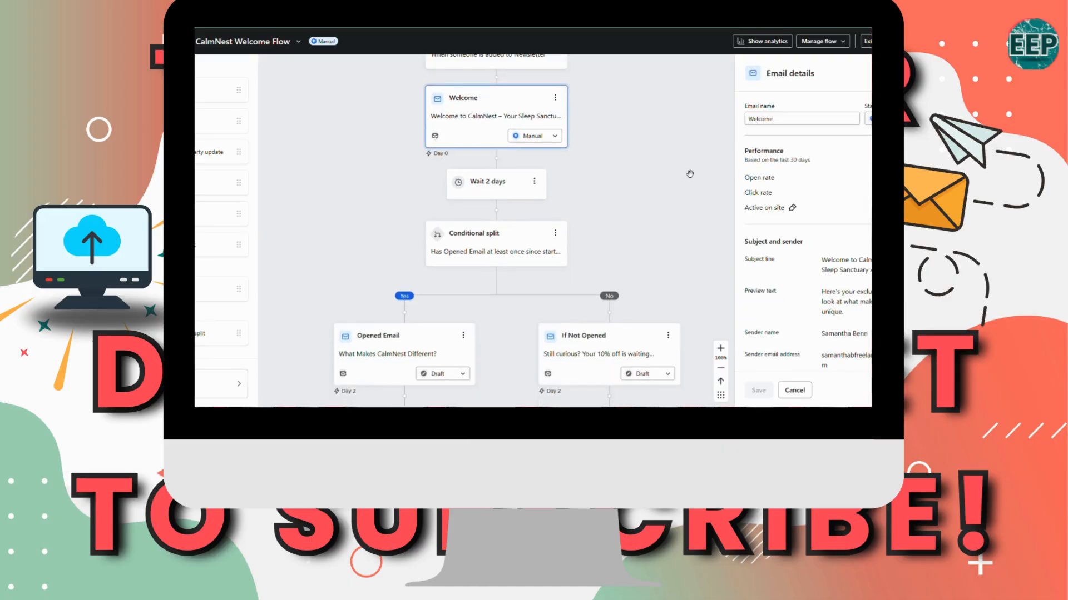
left_click(506, 194)
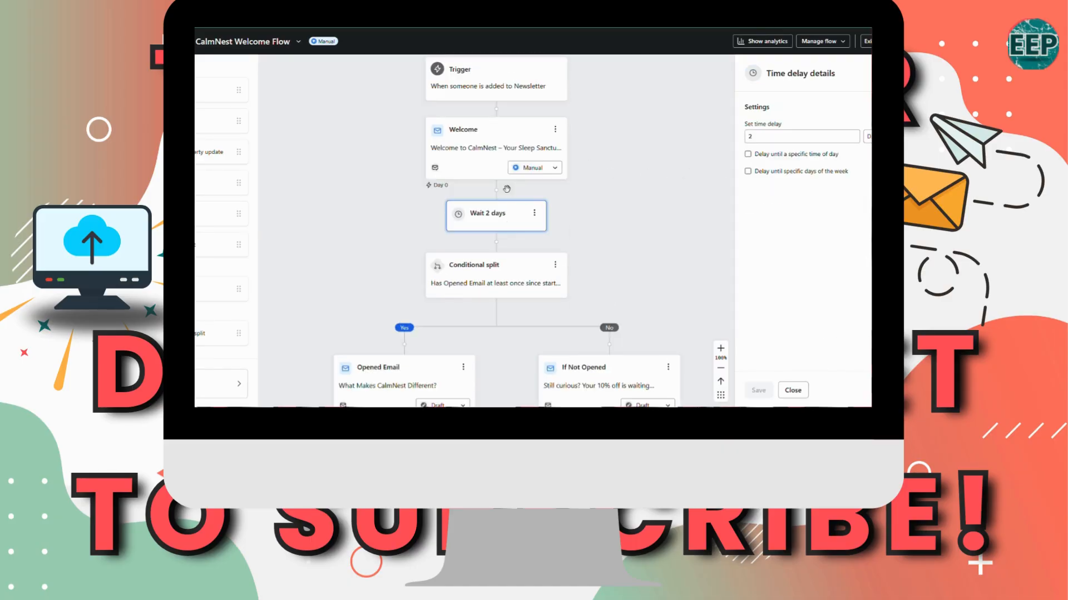
scroll(628, 191, "down", 3)
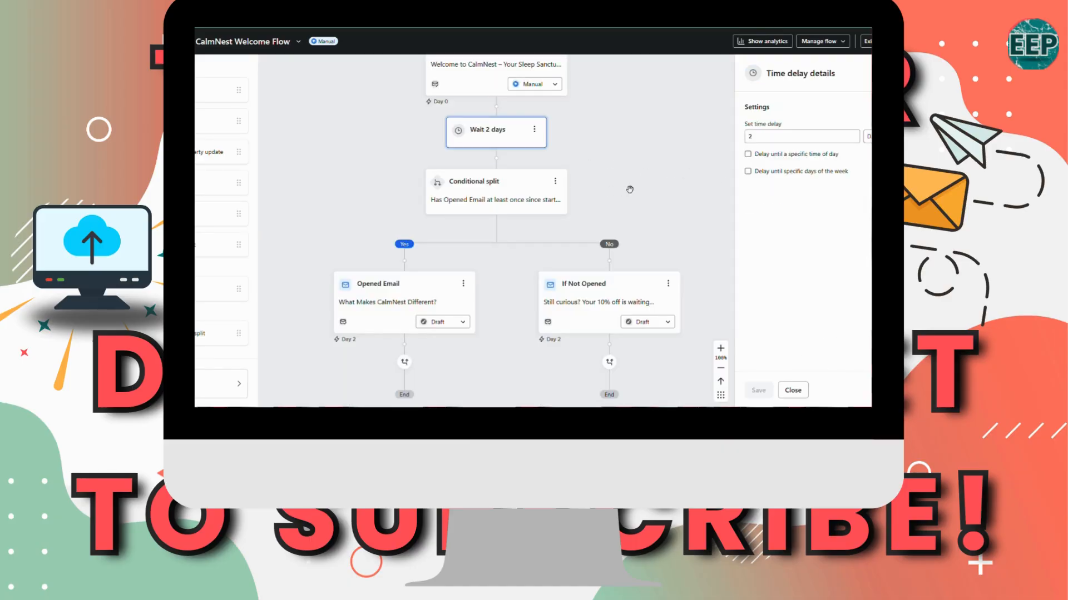